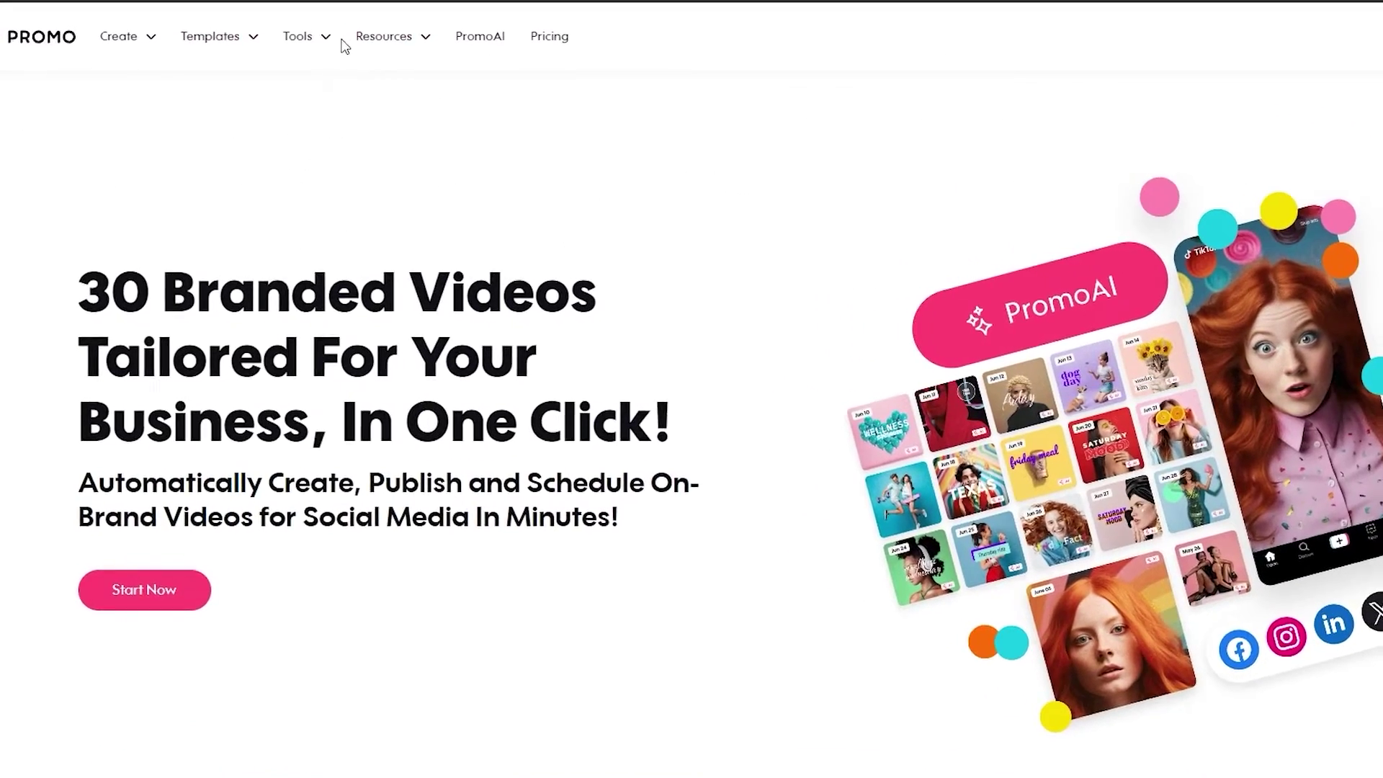
# Step: Switch pricing to Monthly billing: Basic $59, Standard $119, Pro $399 per month
pyautogui.moveTo(324, 39)
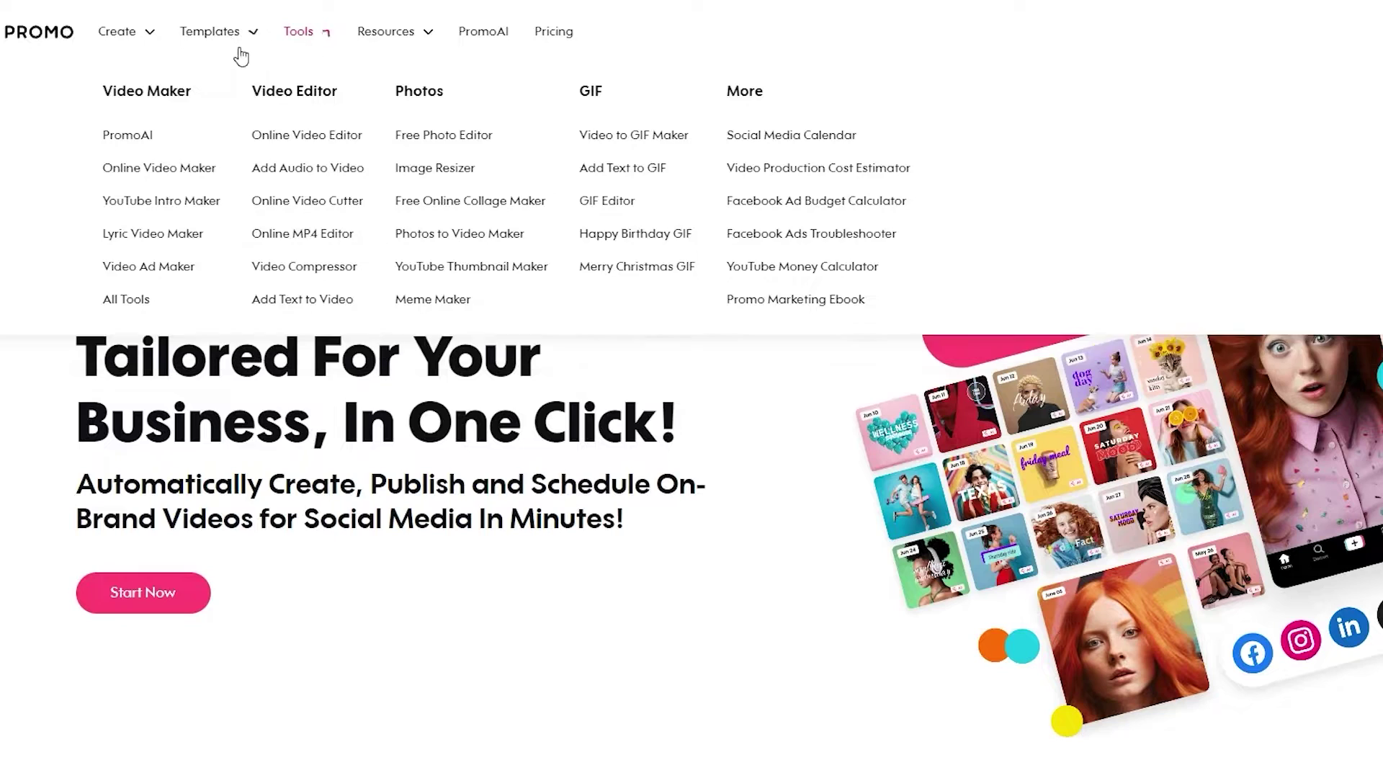
pyautogui.moveTo(107, 40)
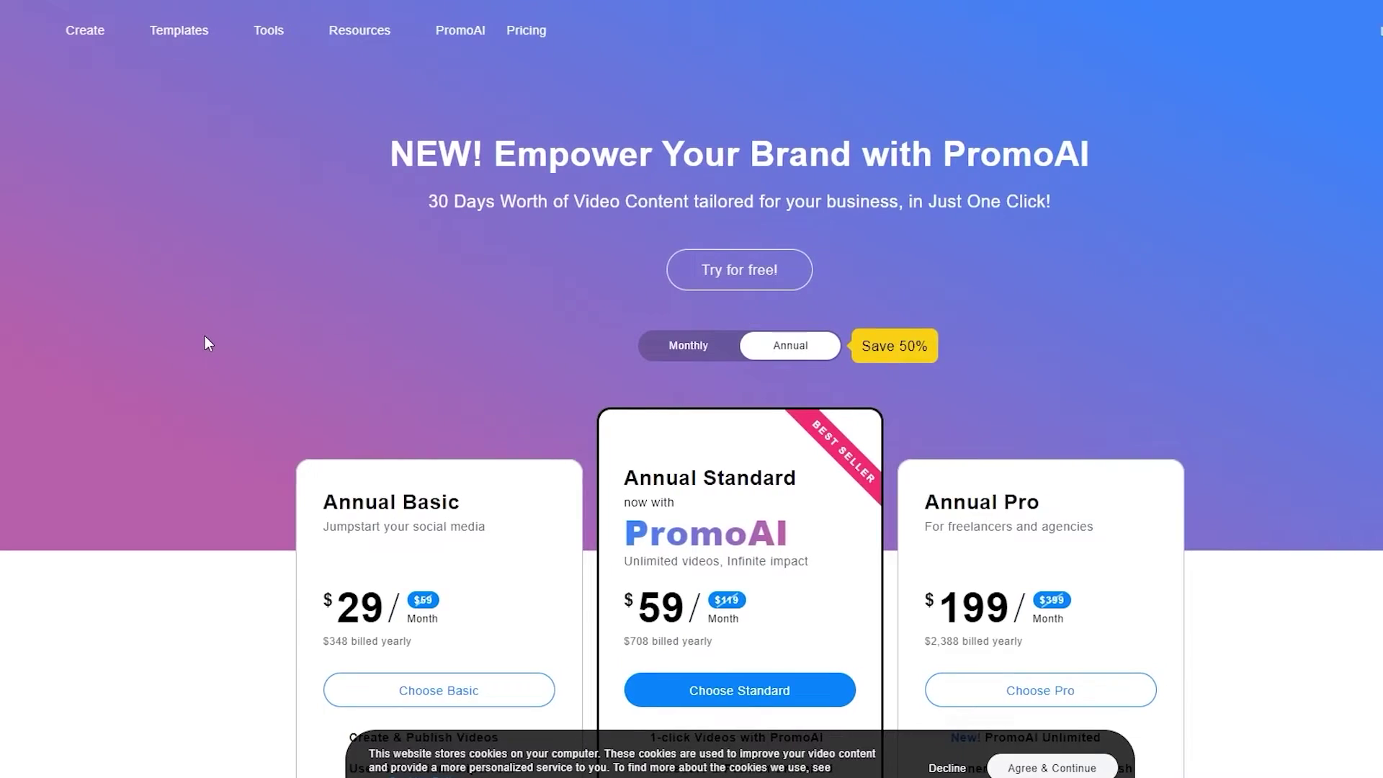
pyautogui.scroll(-5, 205, 336)
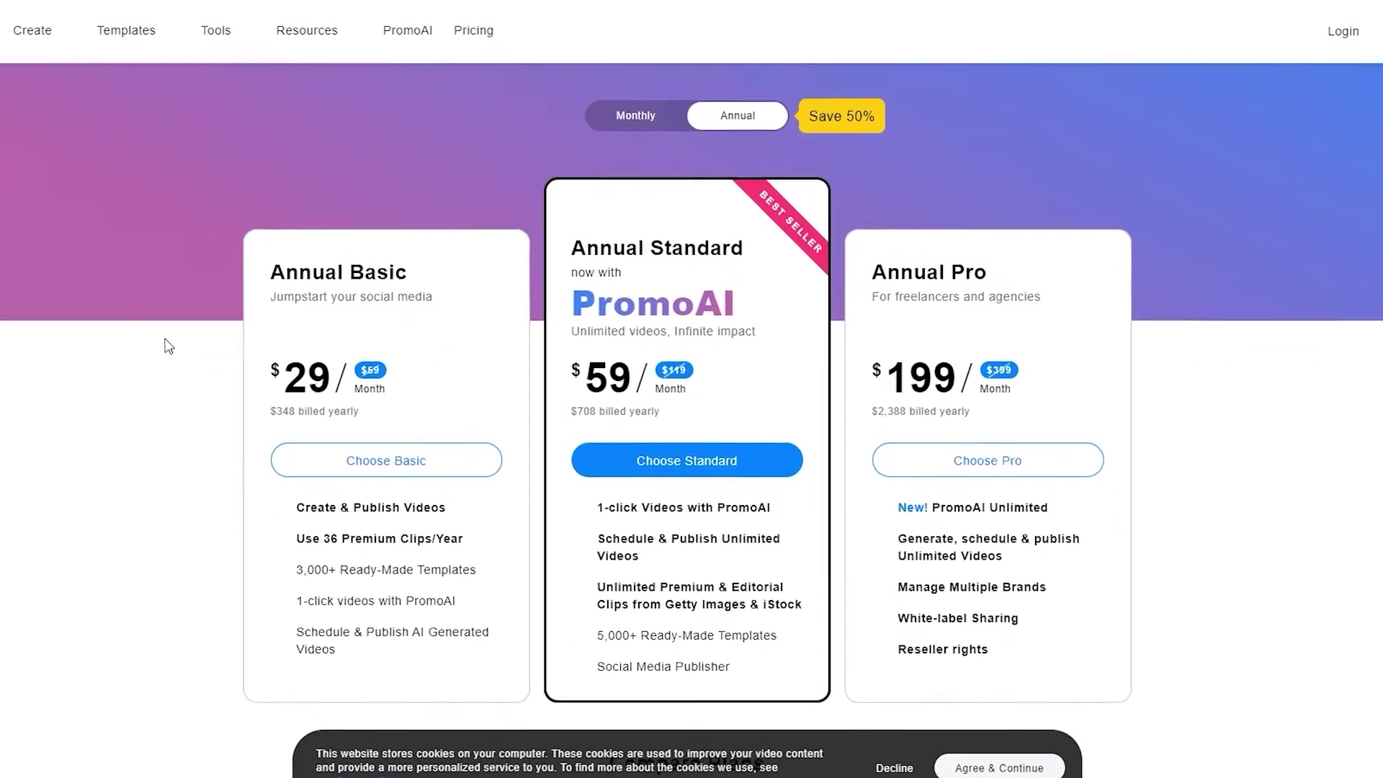
pyautogui.scroll(1, 165, 345)
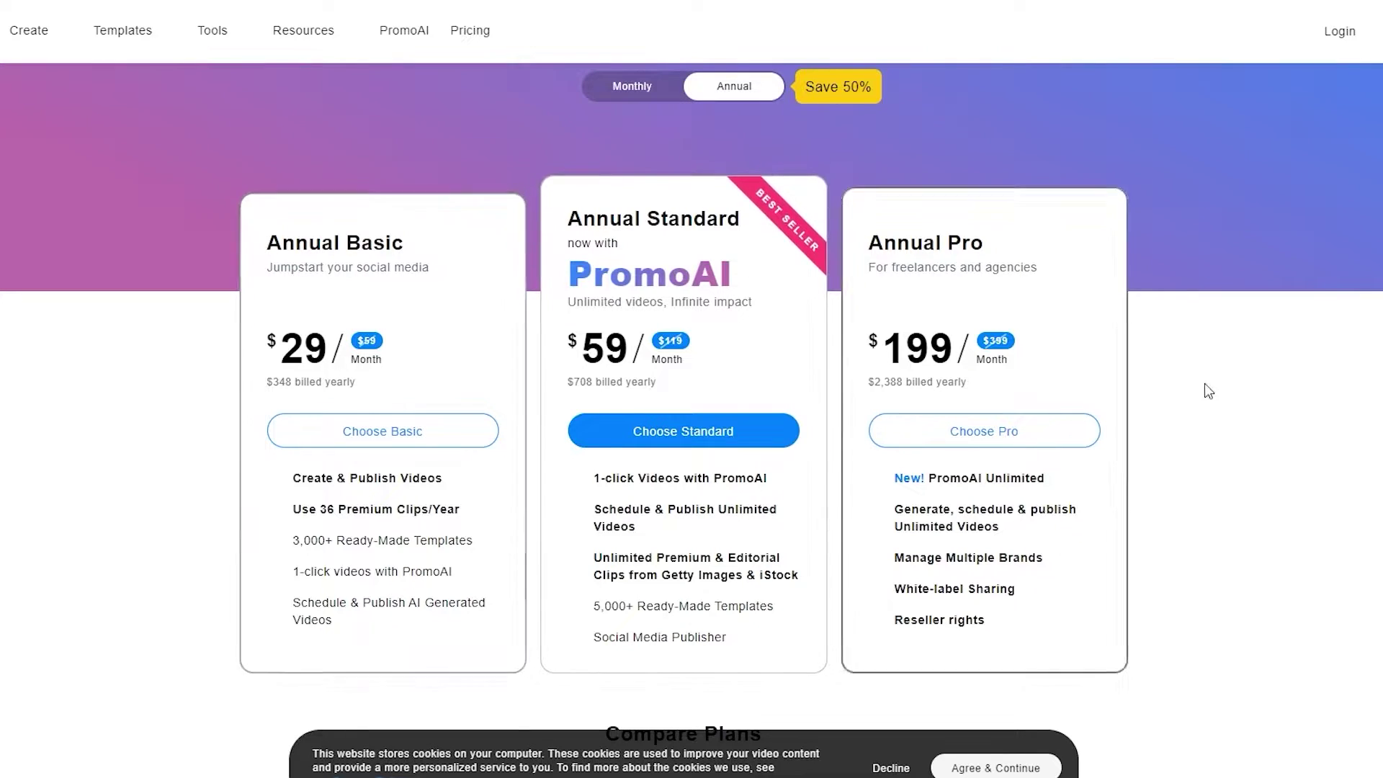
pyautogui.click(638, 87)
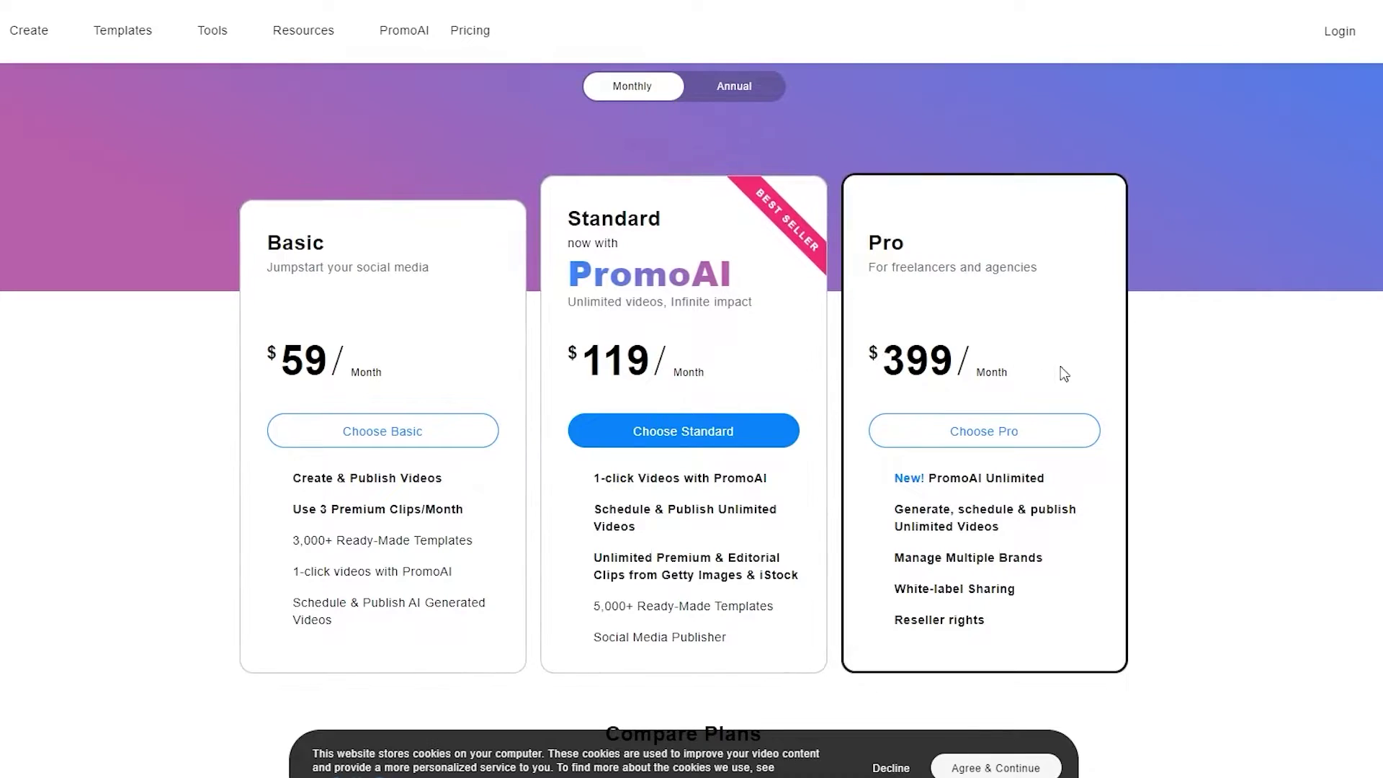
pyautogui.scroll(-12, 1279, 713)
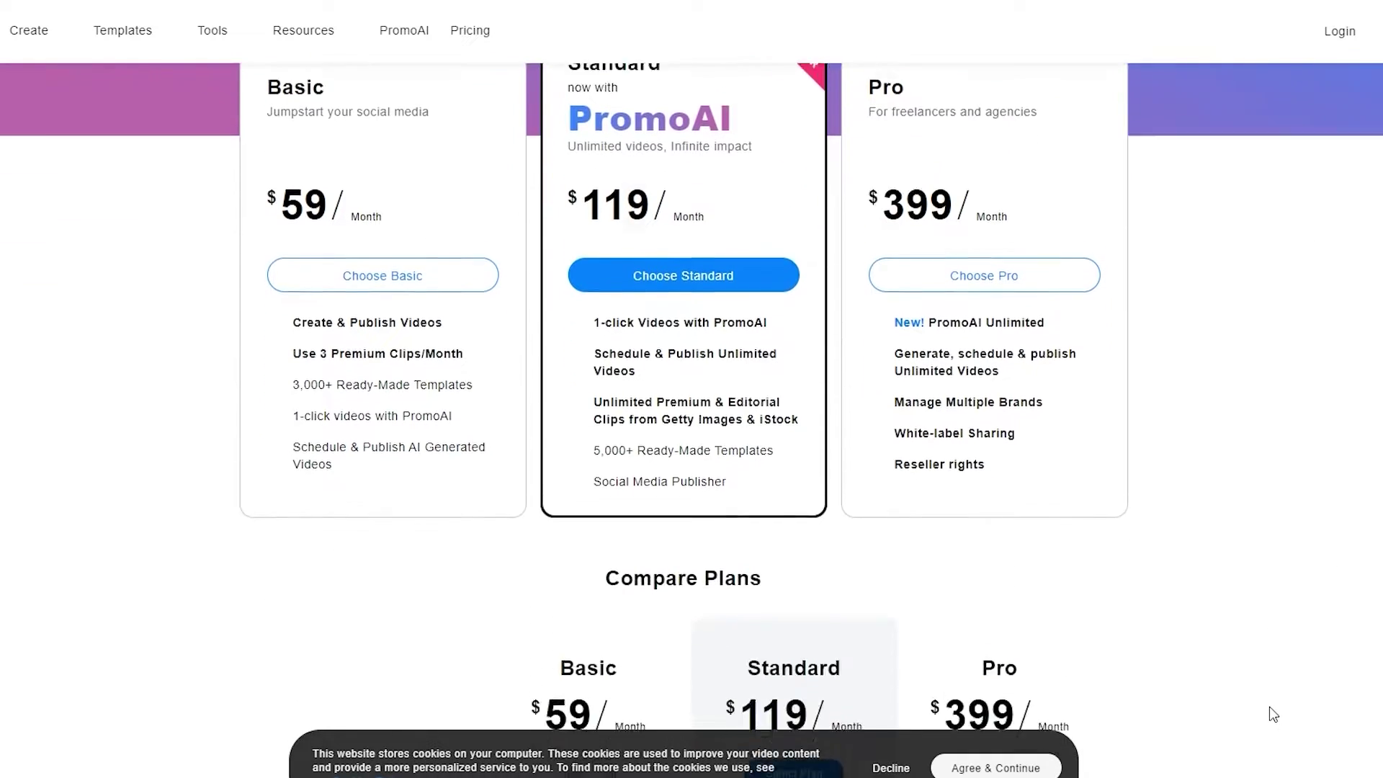
pyautogui.scroll(-1, 781, 663)
pyautogui.scroll(2, 787, 627)
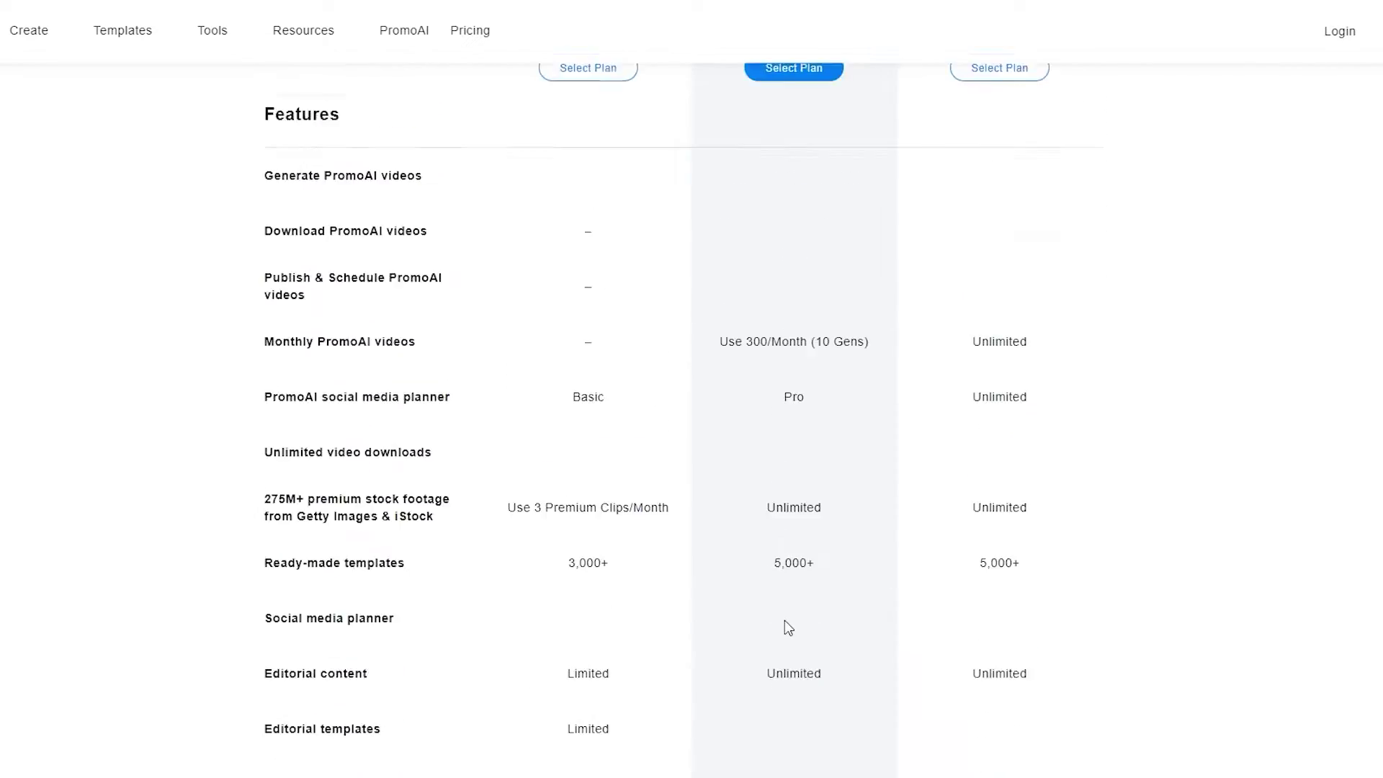
pyautogui.scroll(-1, 623, 469)
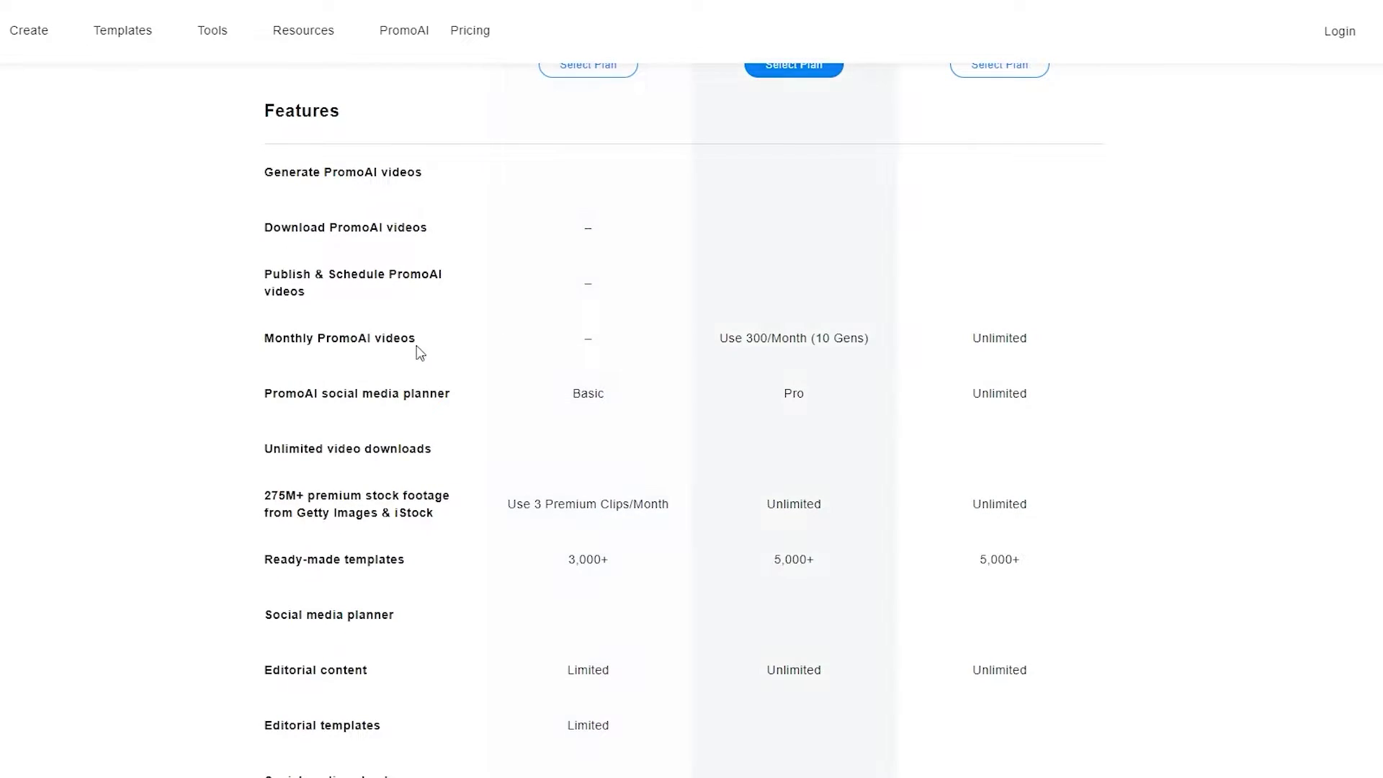
pyautogui.scroll(-1, 412, 354)
pyautogui.scroll(-2, 411, 355)
pyautogui.scroll(3, 365, 247)
pyautogui.moveTo(751, 341); pyautogui.dragTo(867, 344)
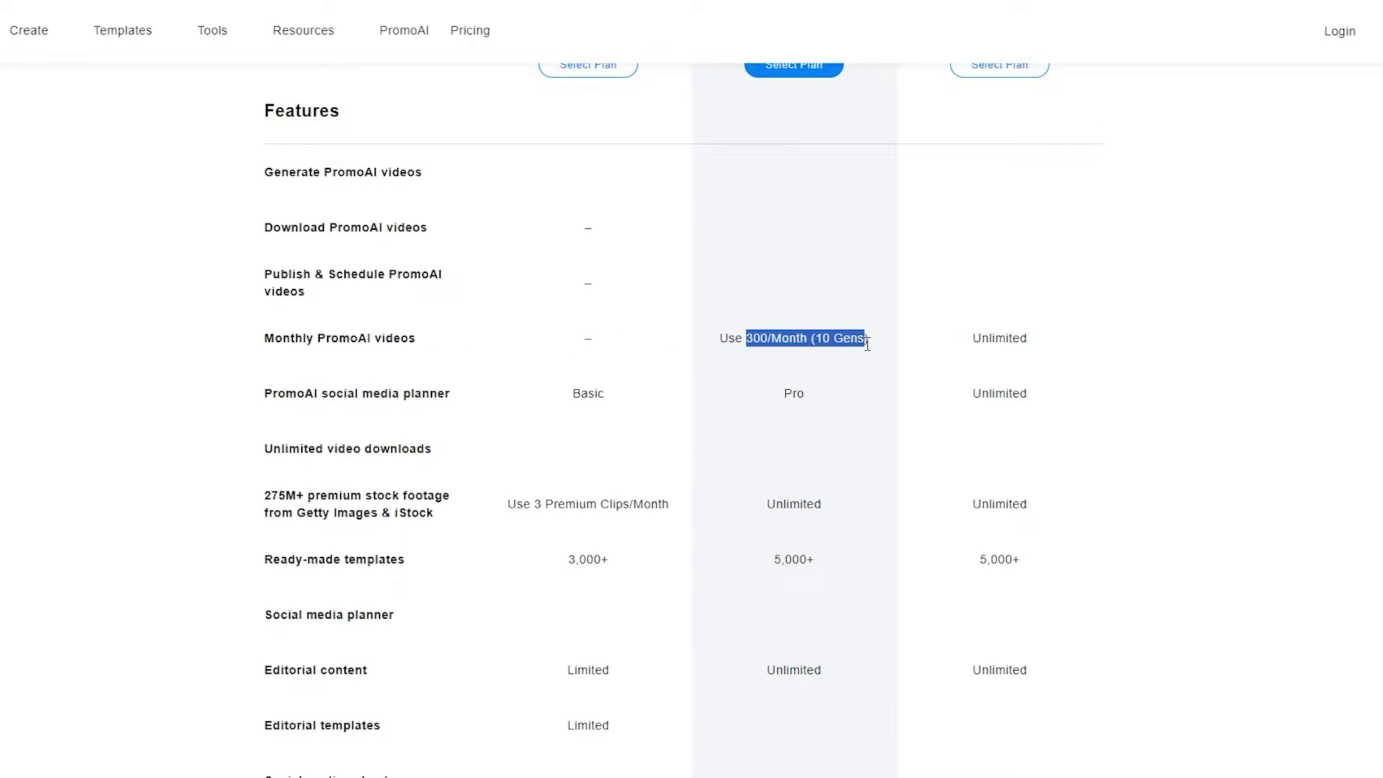
pyautogui.doubleClick(1012, 342)
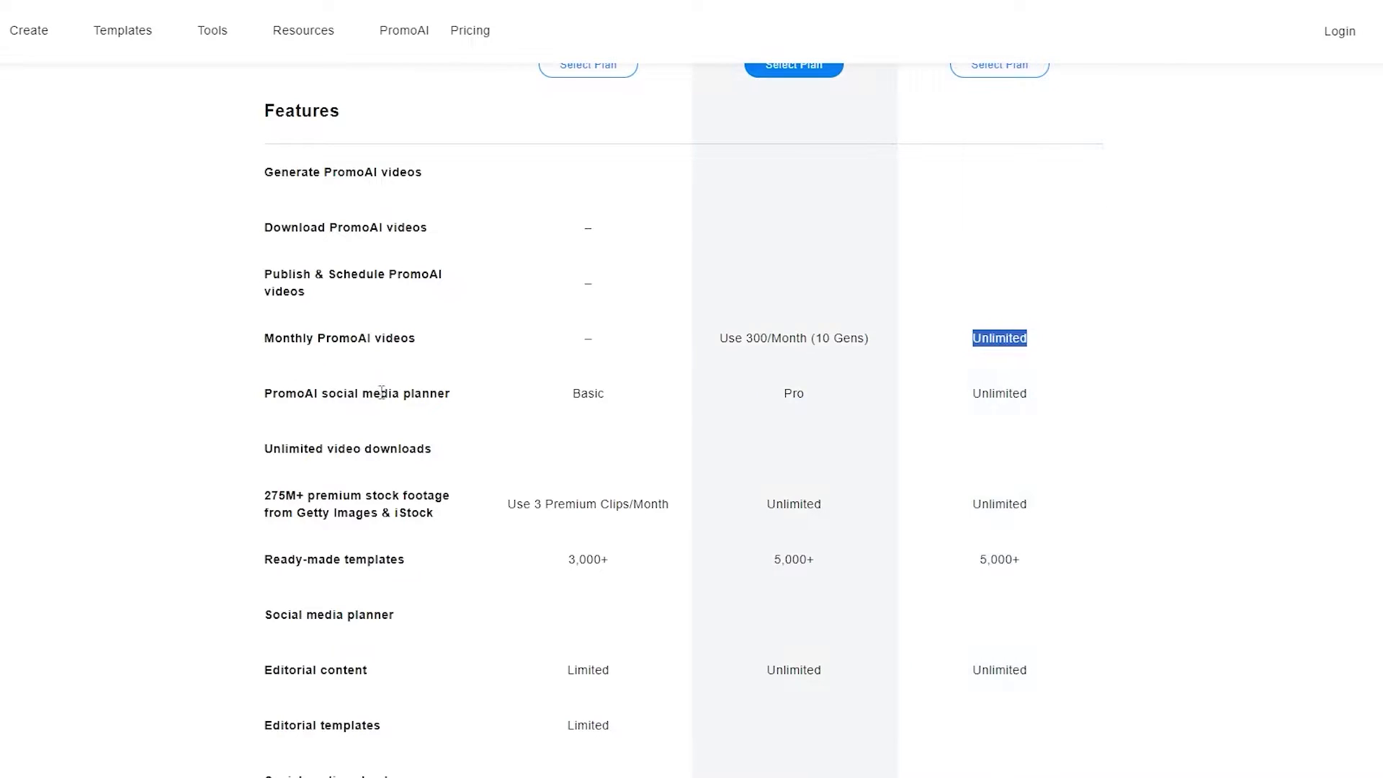
pyautogui.doubleClick(587, 394)
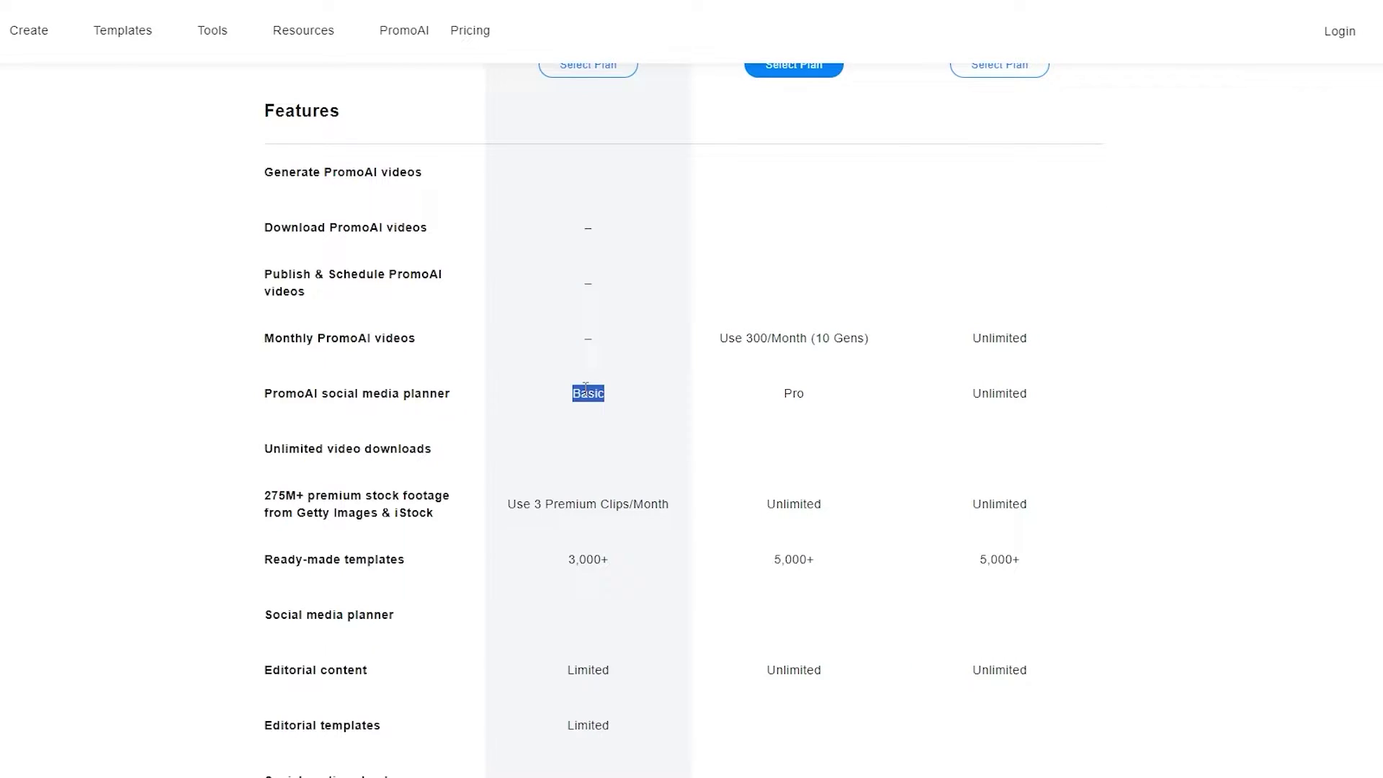
pyautogui.doubleClick(794, 393)
pyautogui.scroll(-3, 647, 526)
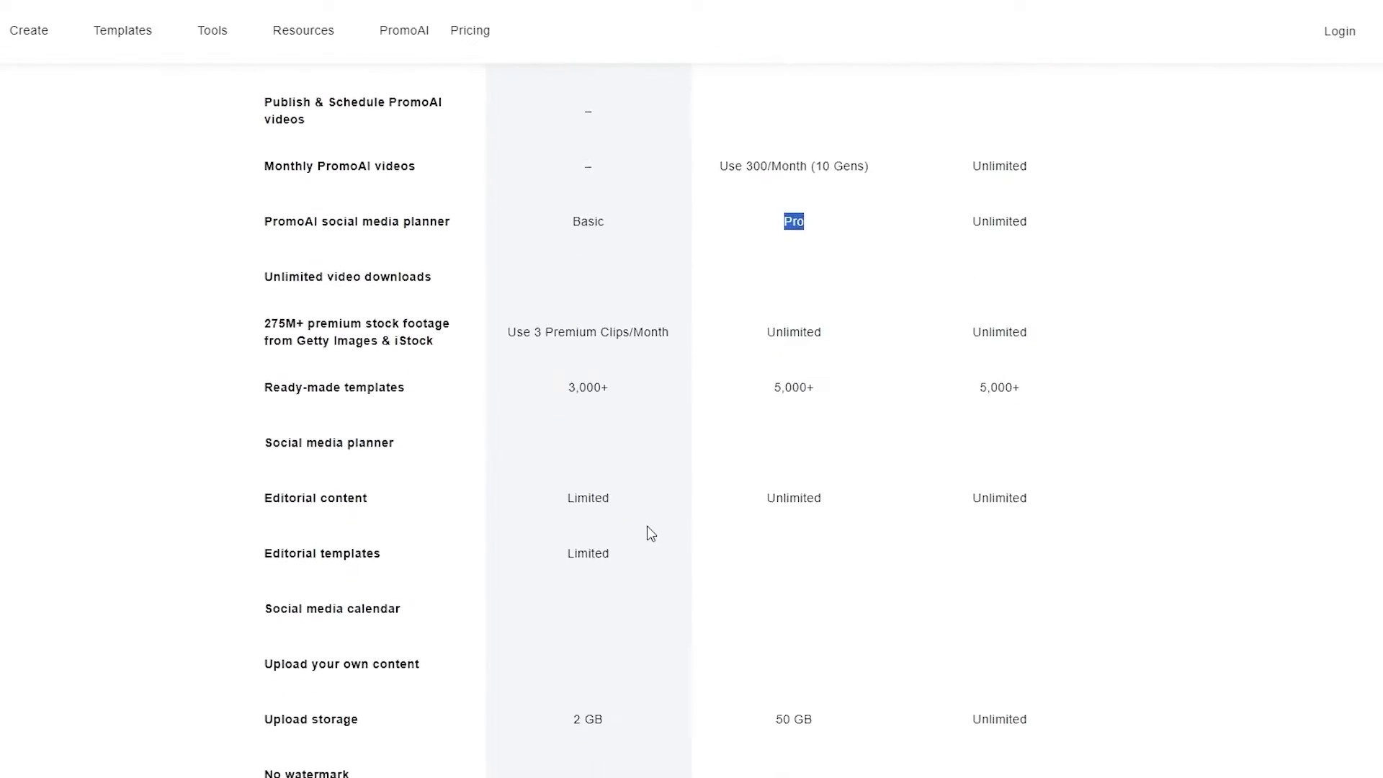
pyautogui.scroll(-8, 658, 505)
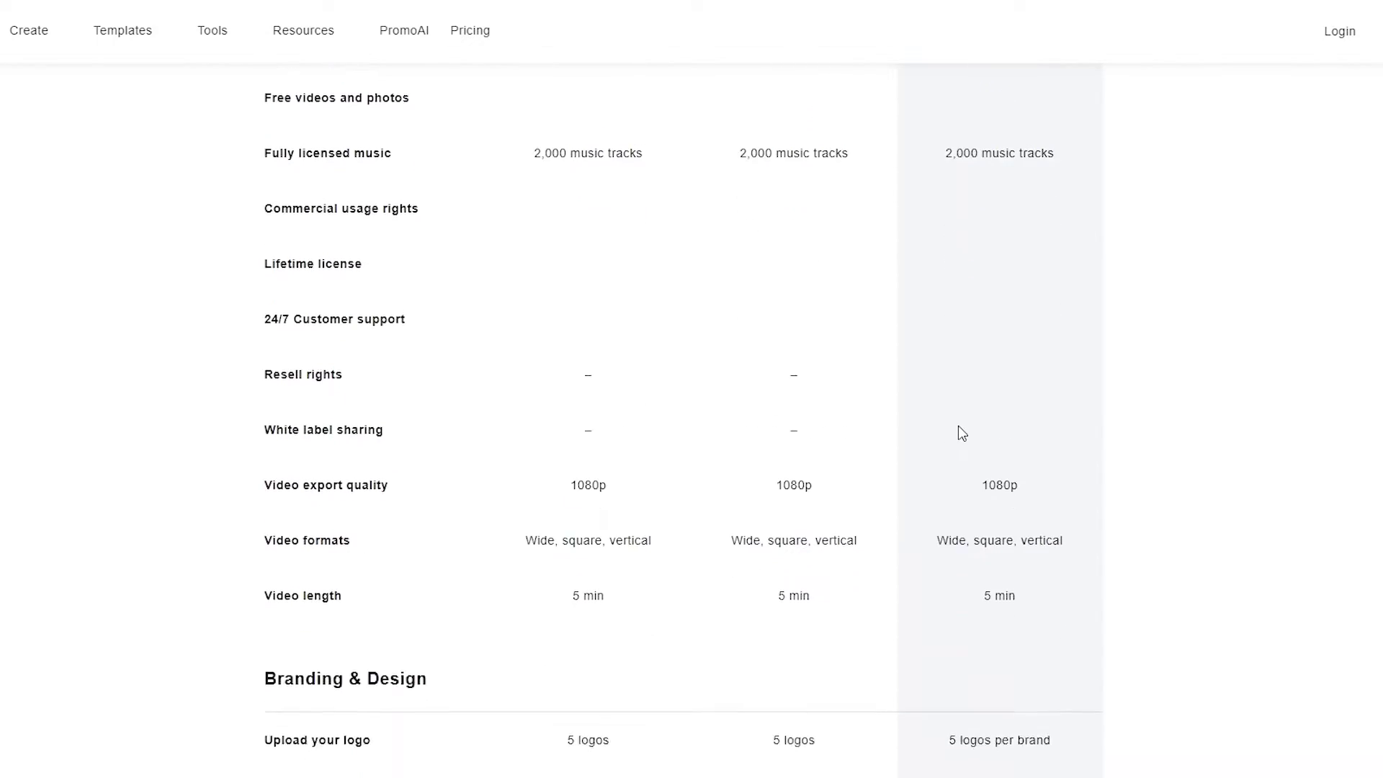
pyautogui.scroll(15, 1008, 425)
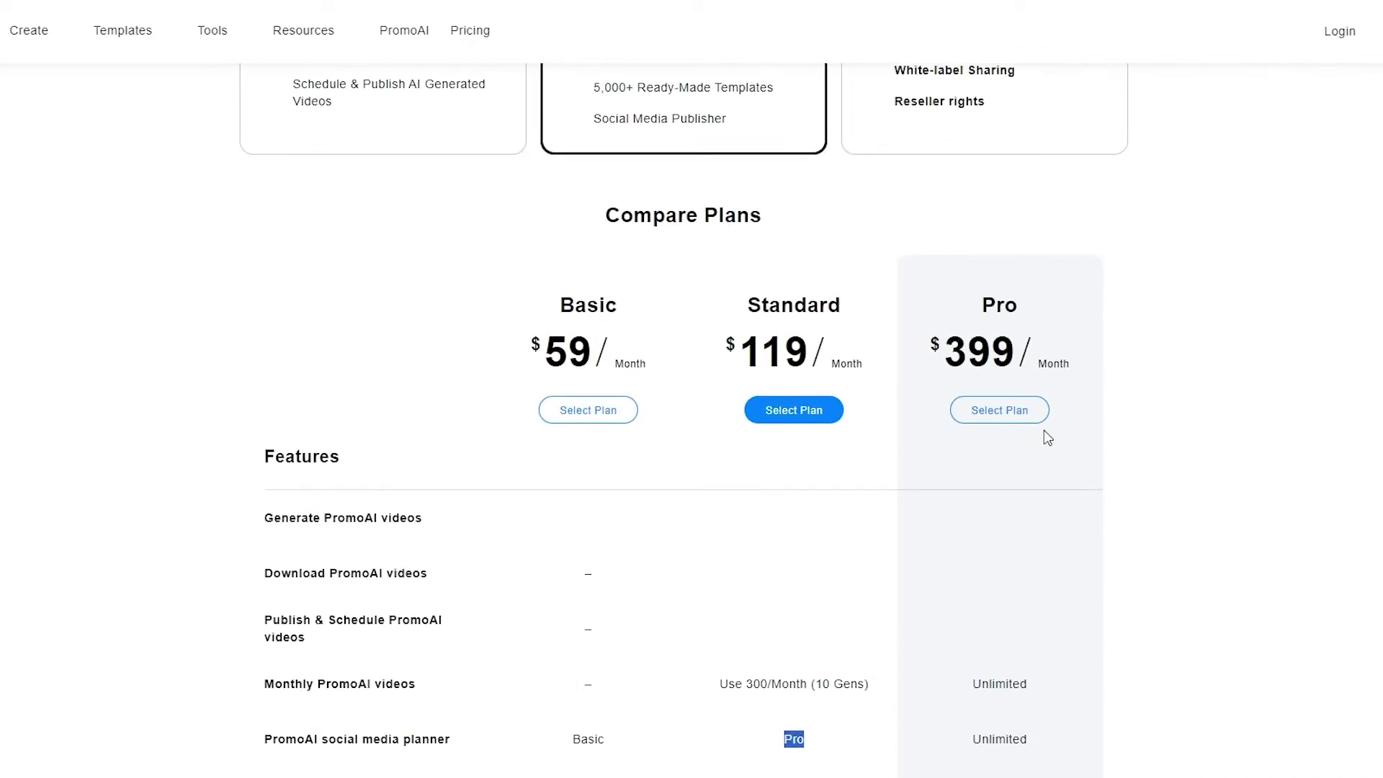
pyautogui.scroll(1, 1208, 411)
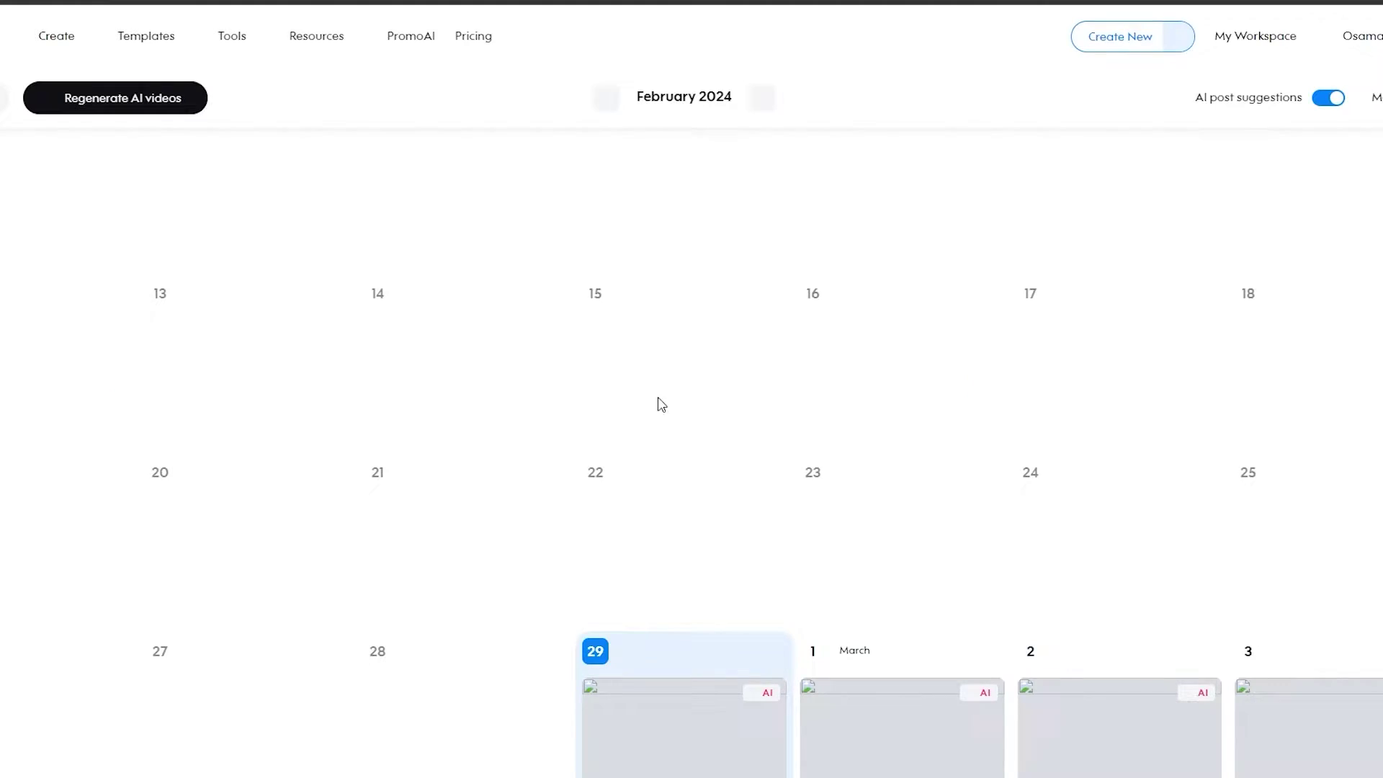
# Step: Scroll through the February post calendar and select 29 February
pyautogui.scroll(10, 658, 401)
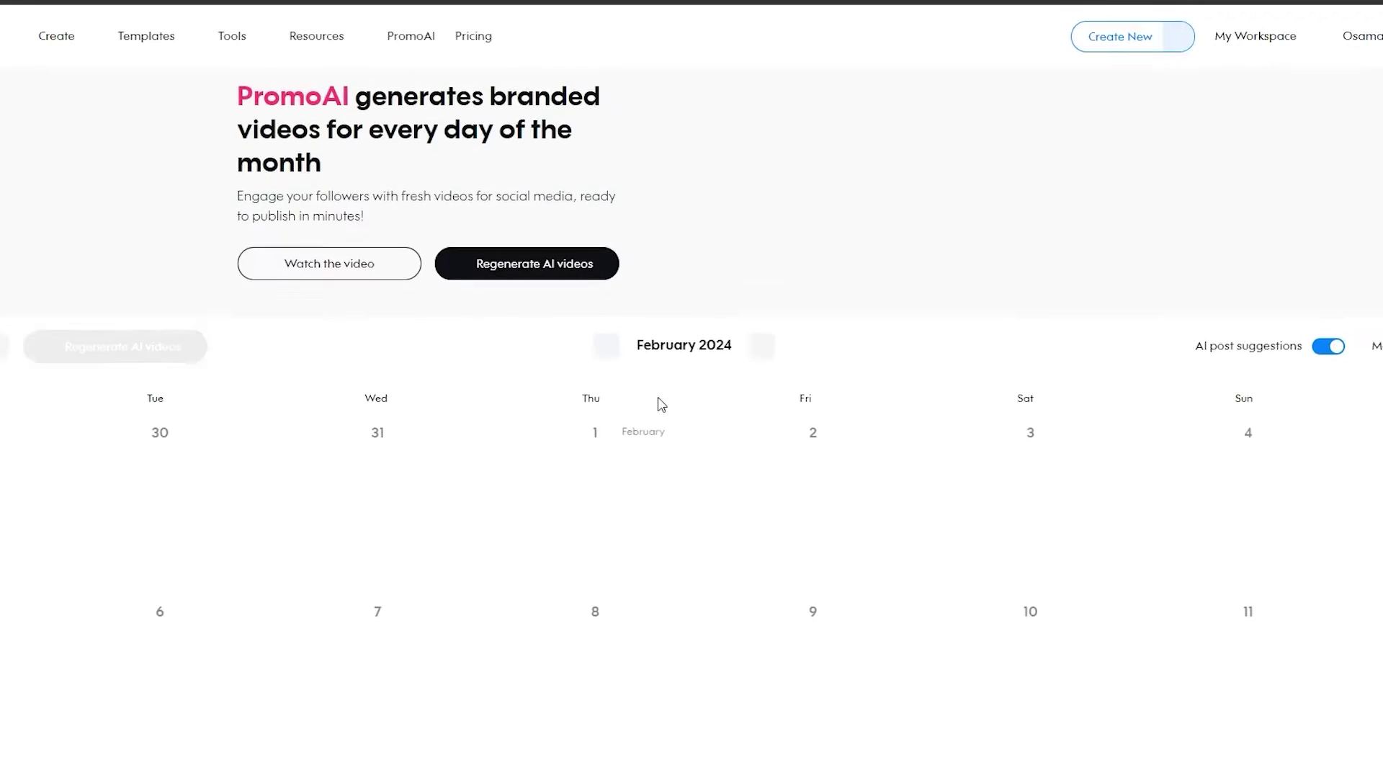
pyautogui.scroll(-8, 666, 417)
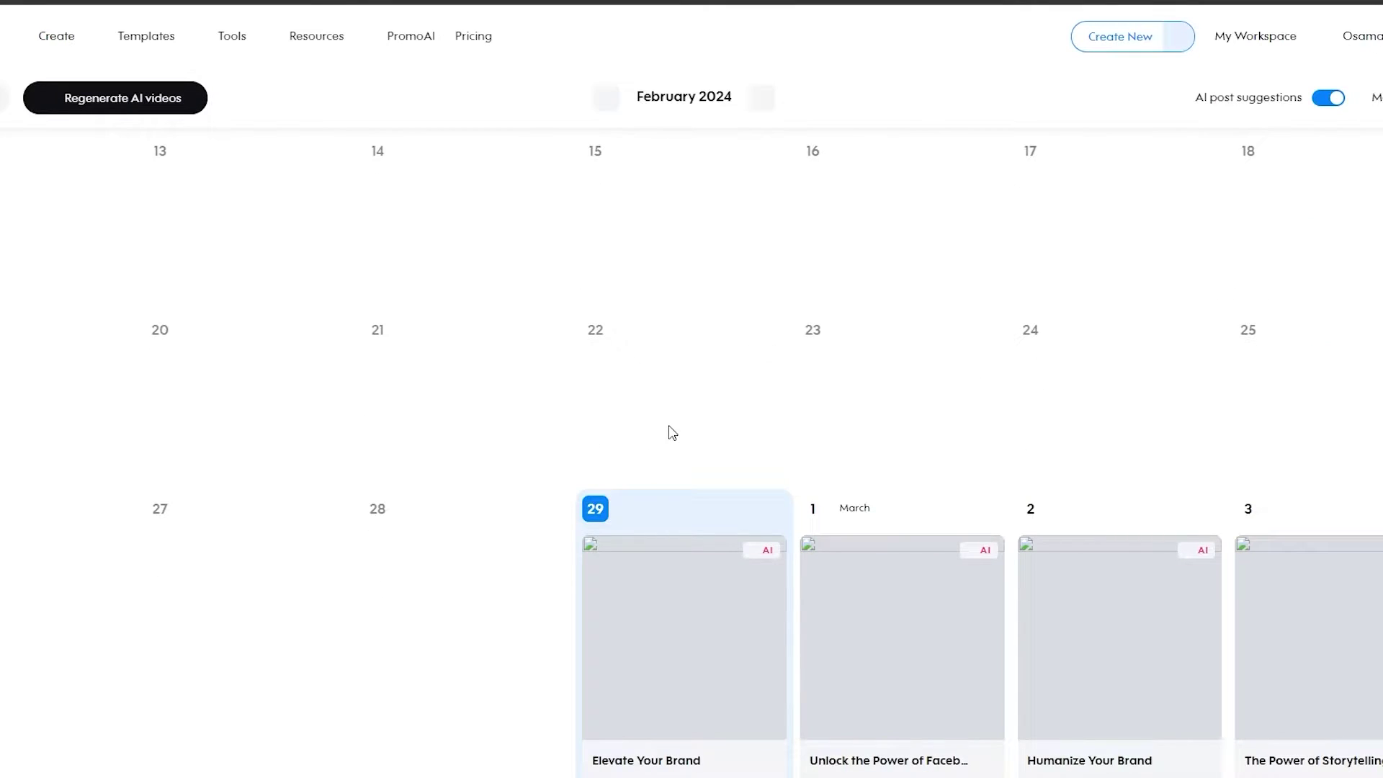
pyautogui.scroll(-5, 671, 431)
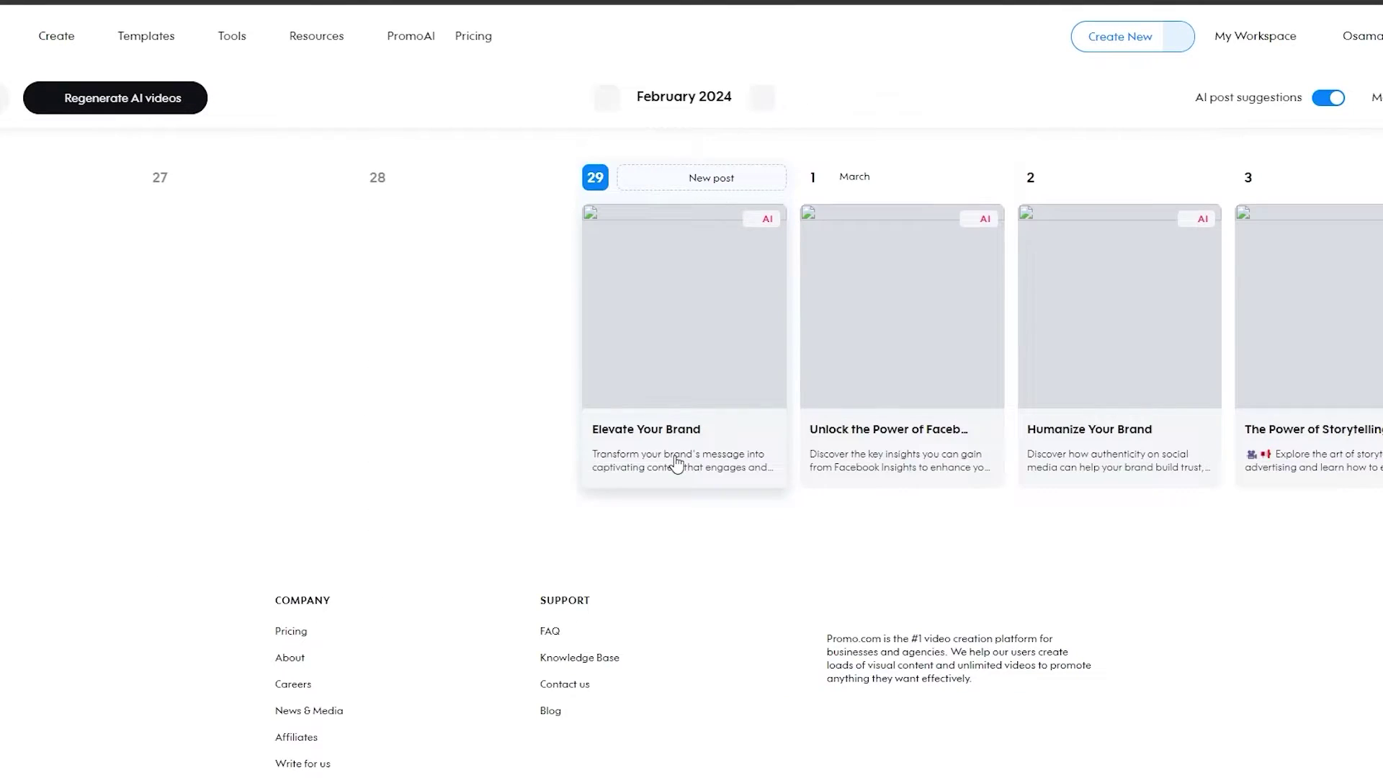
pyautogui.scroll(2, 678, 461)
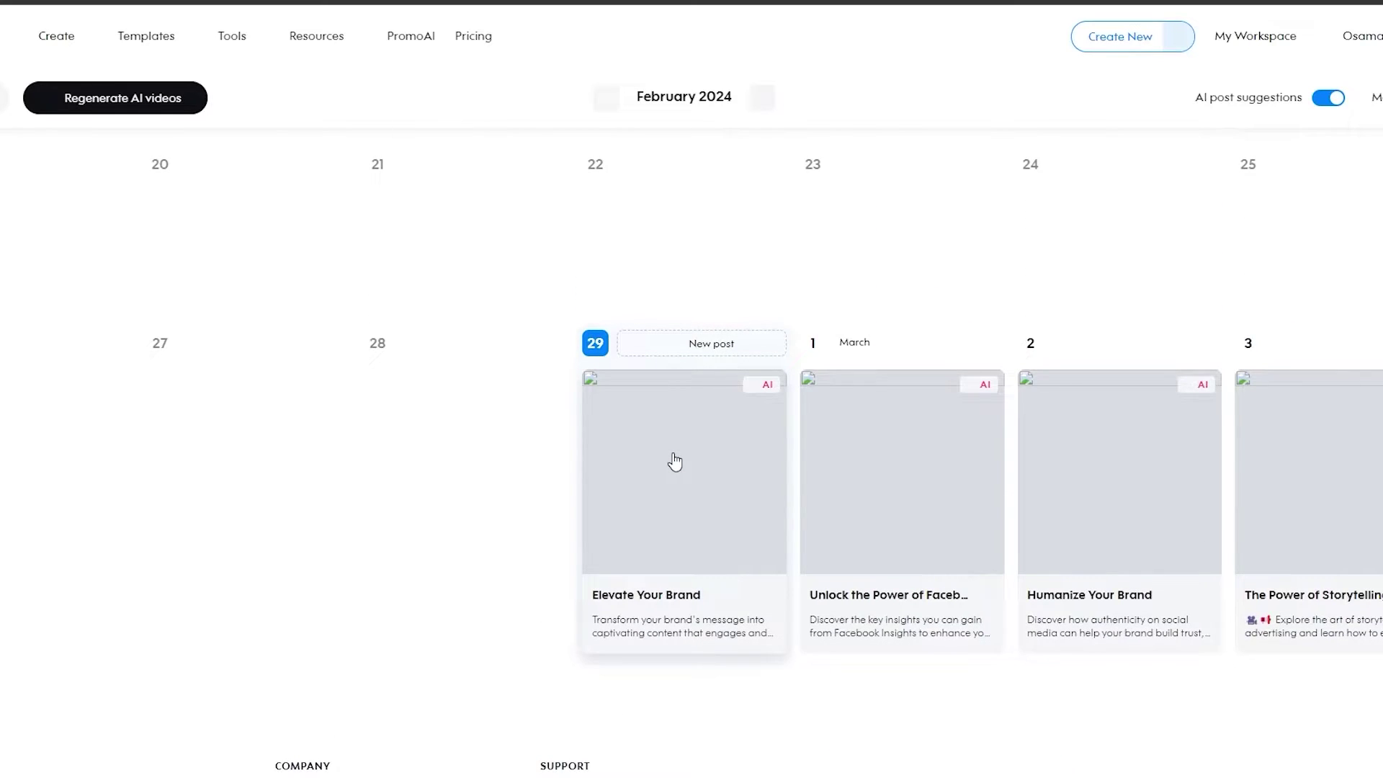
pyautogui.scroll(5, 673, 460)
pyautogui.scroll(-5, 673, 460)
pyautogui.click(670, 637)
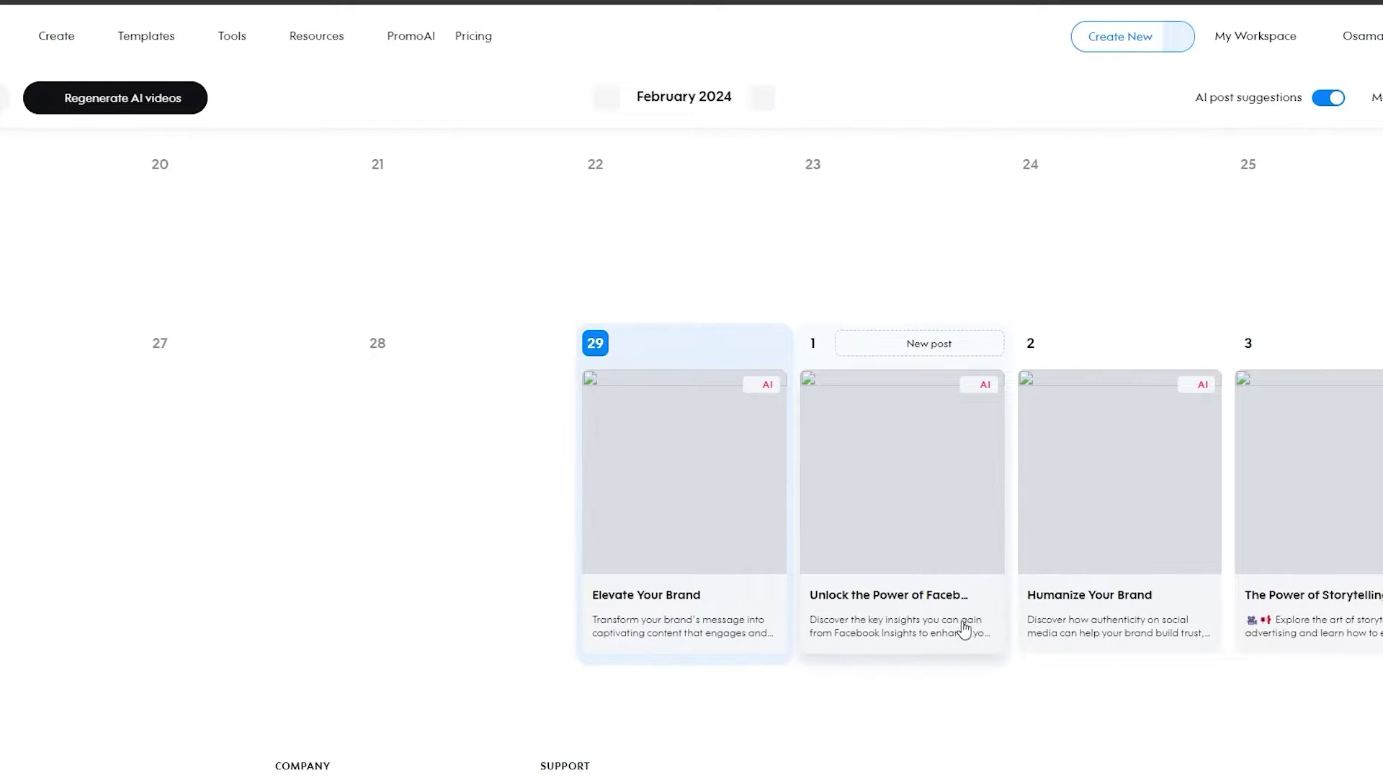
pyautogui.scroll(-10, 982, 630)
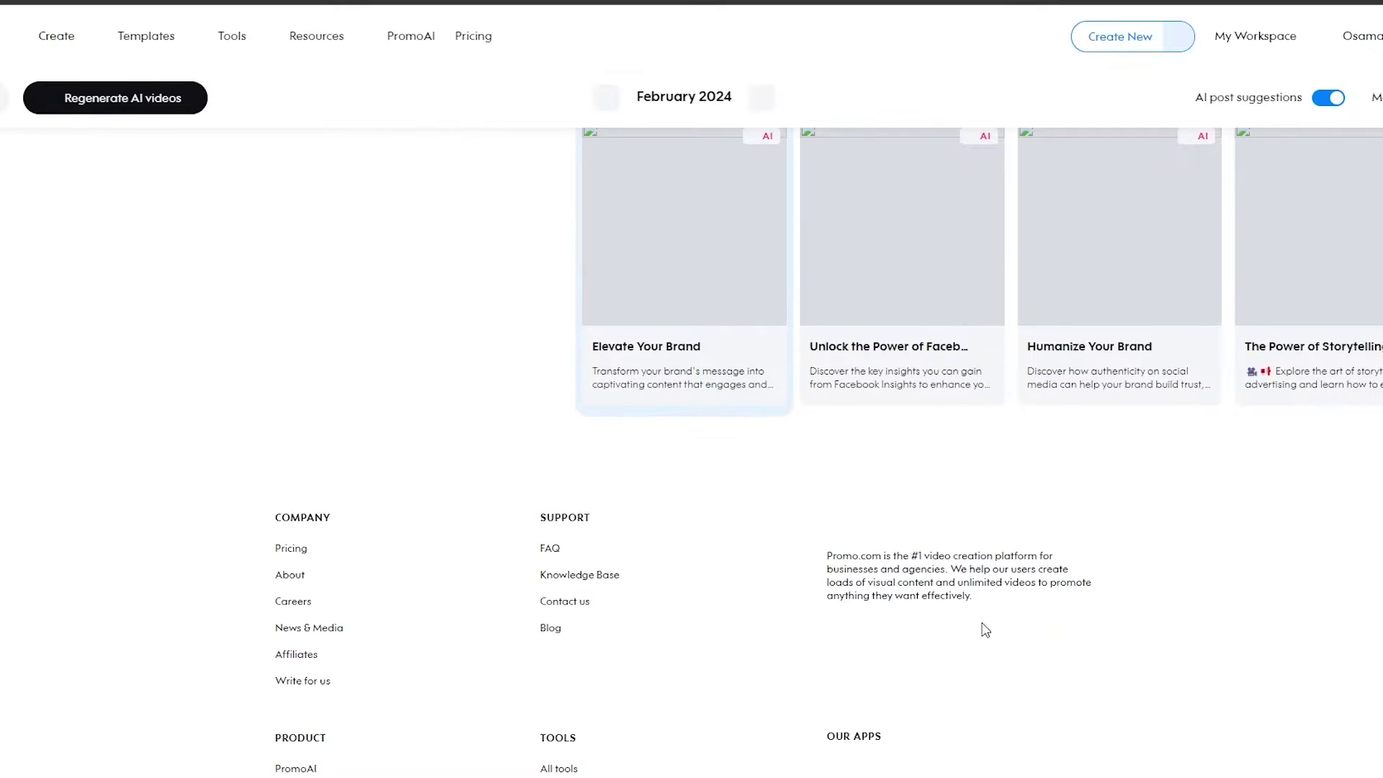
pyautogui.scroll(15, 386, 547)
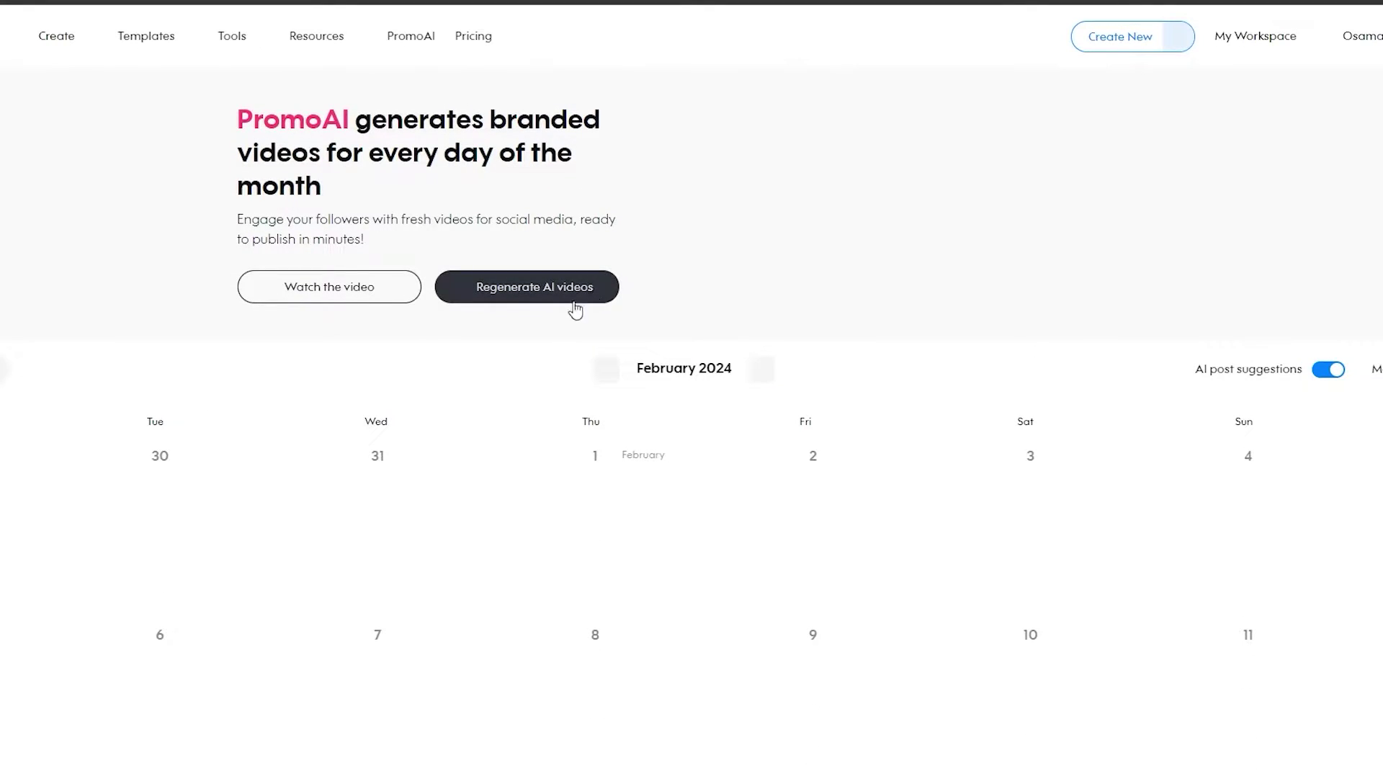
# Step: Toggle AI post suggestions off and back on, then open the Feb 29 'Elevate Your Brand' post
pyautogui.click(1329, 372)
pyautogui.scroll(-5, 1335, 364)
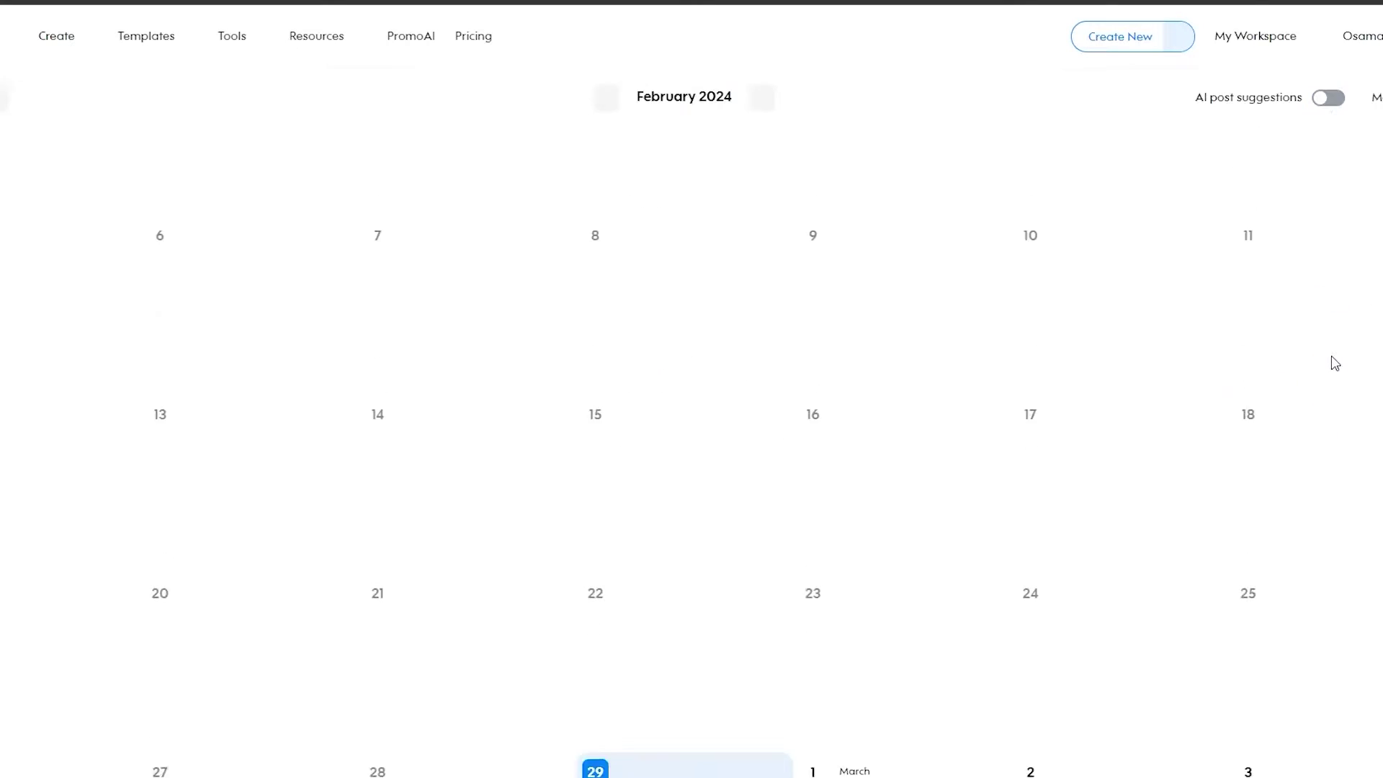
pyautogui.scroll(-5, 1145, 487)
pyautogui.scroll(10, 1219, 407)
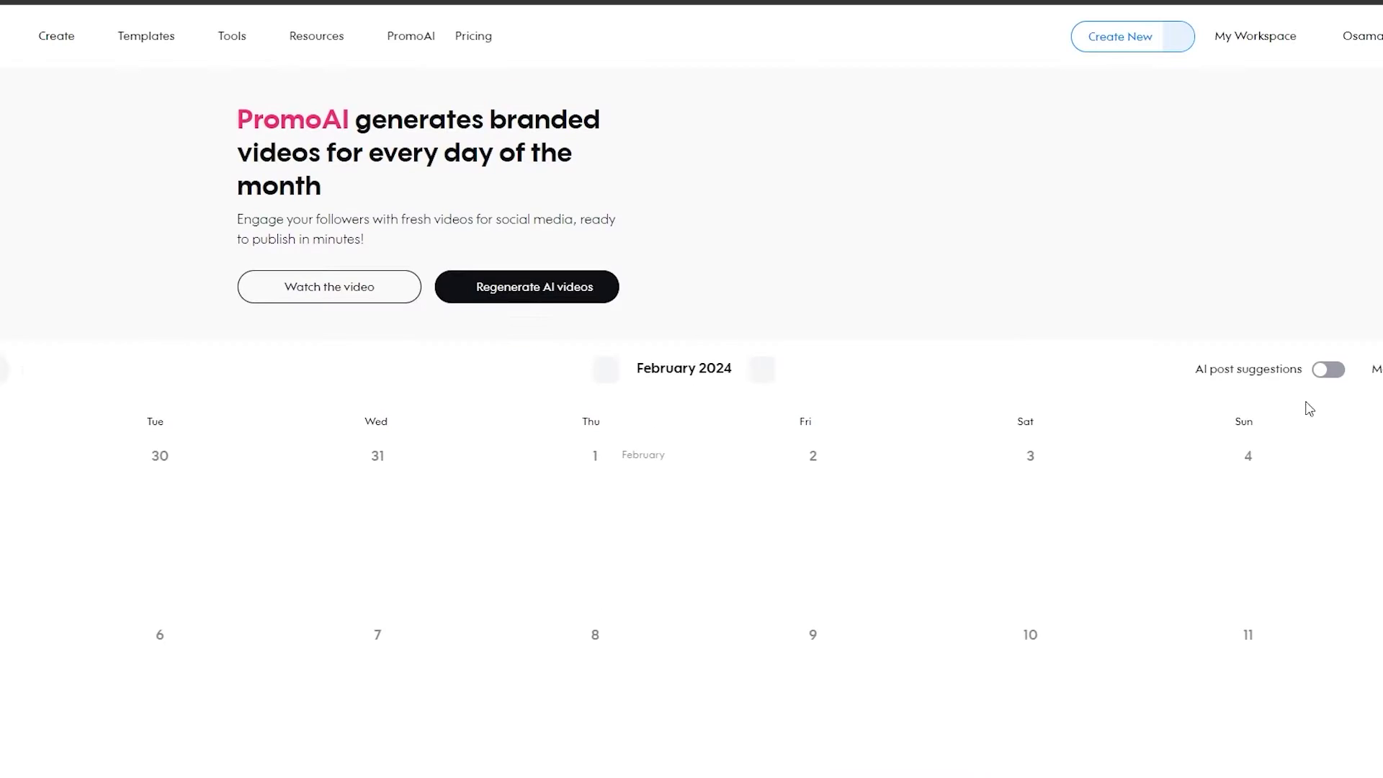
pyautogui.click(1328, 371)
pyautogui.scroll(-5, 1225, 490)
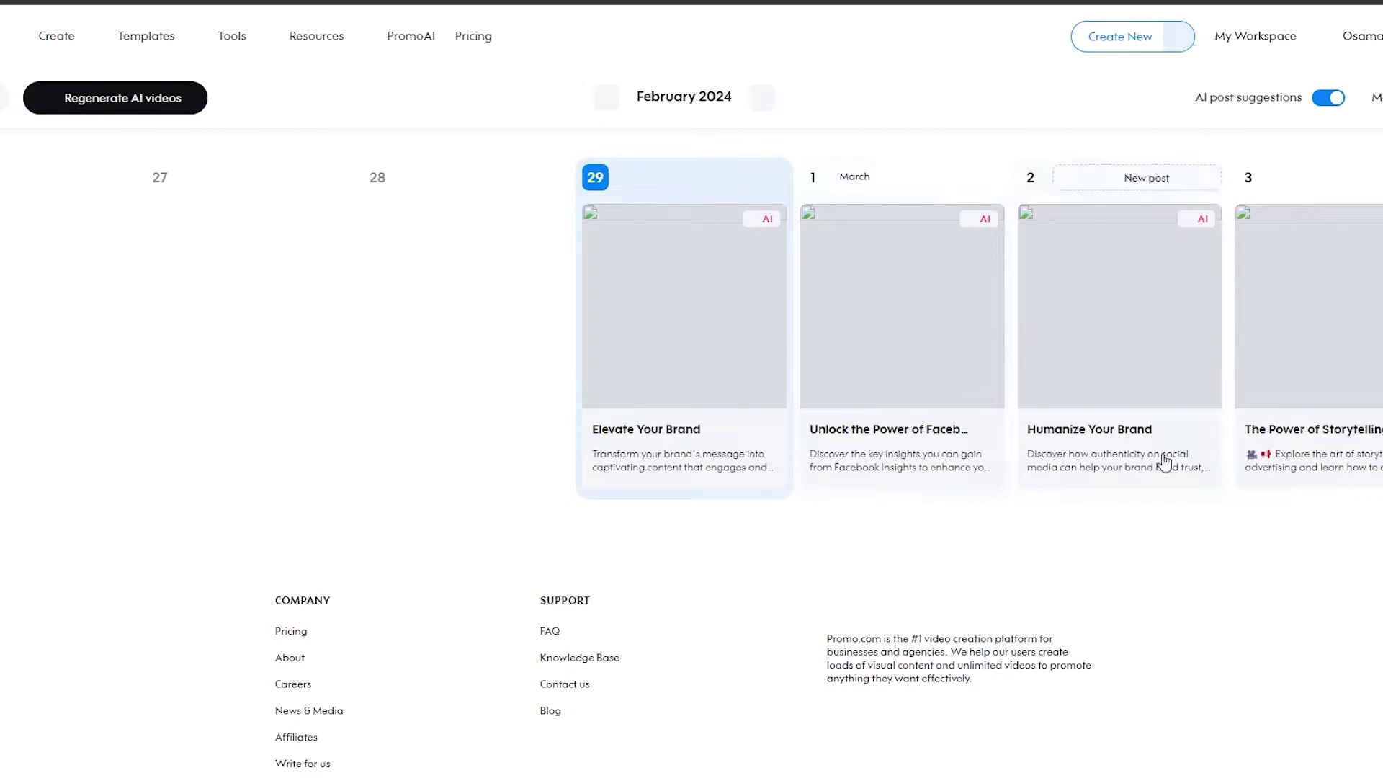
pyautogui.click(704, 452)
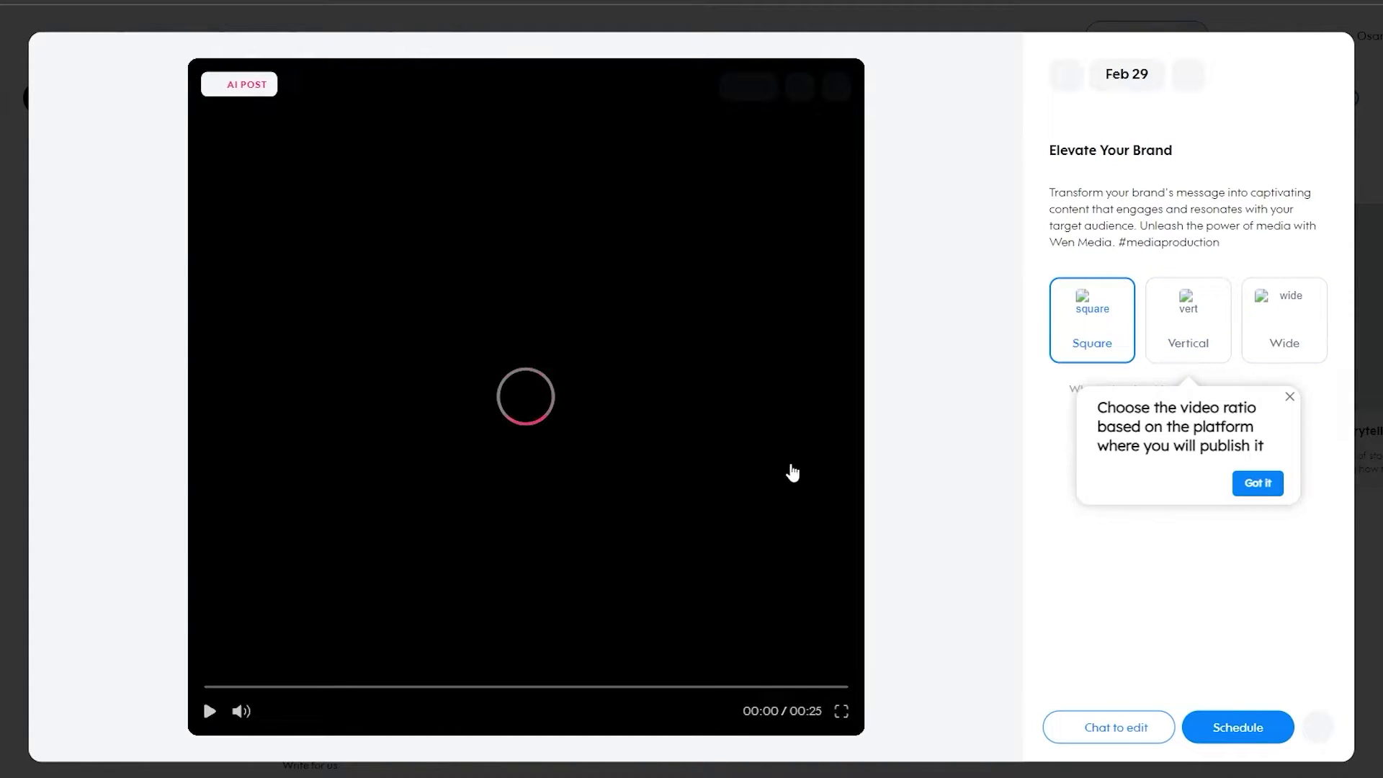
pyautogui.click(1289, 397)
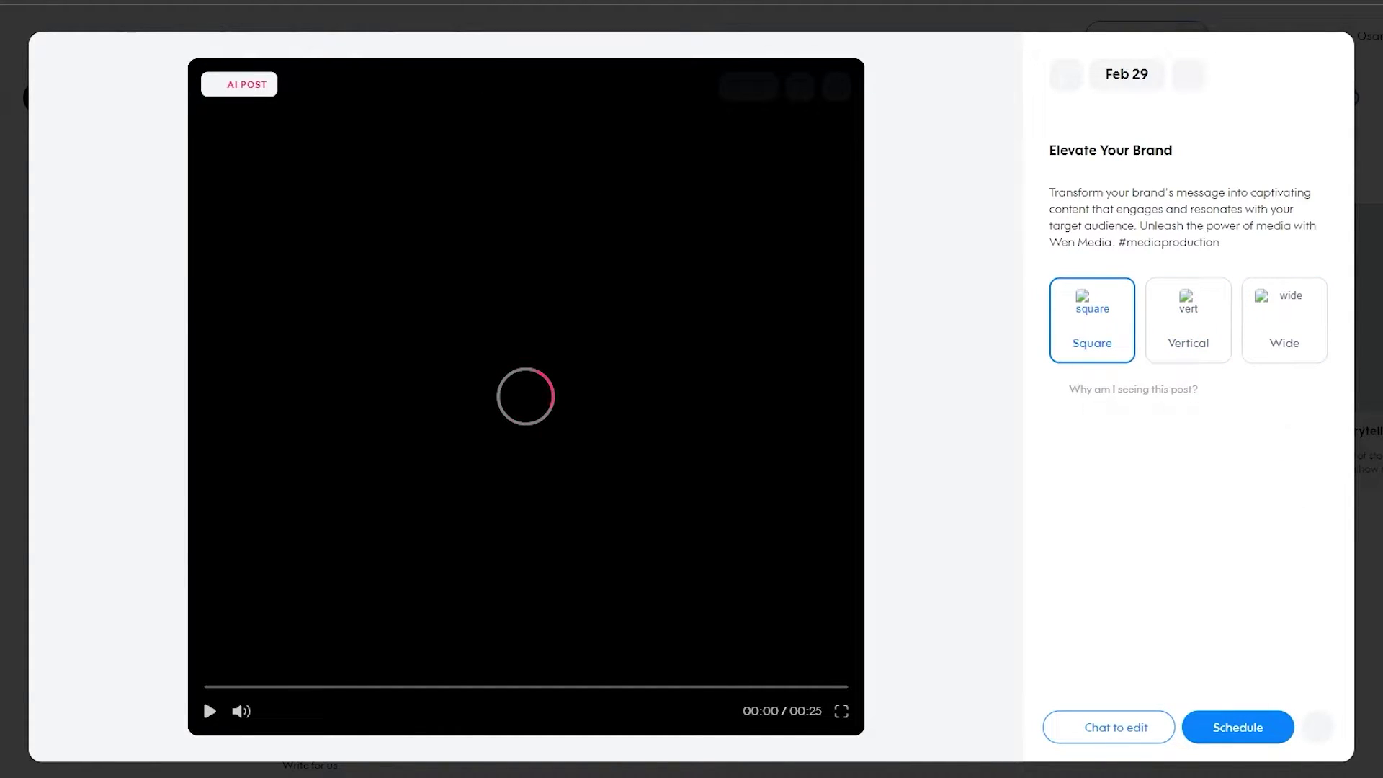
pyautogui.press('Escape')
pyautogui.scroll(5, 1347, 447)
pyautogui.scroll(7, 1346, 447)
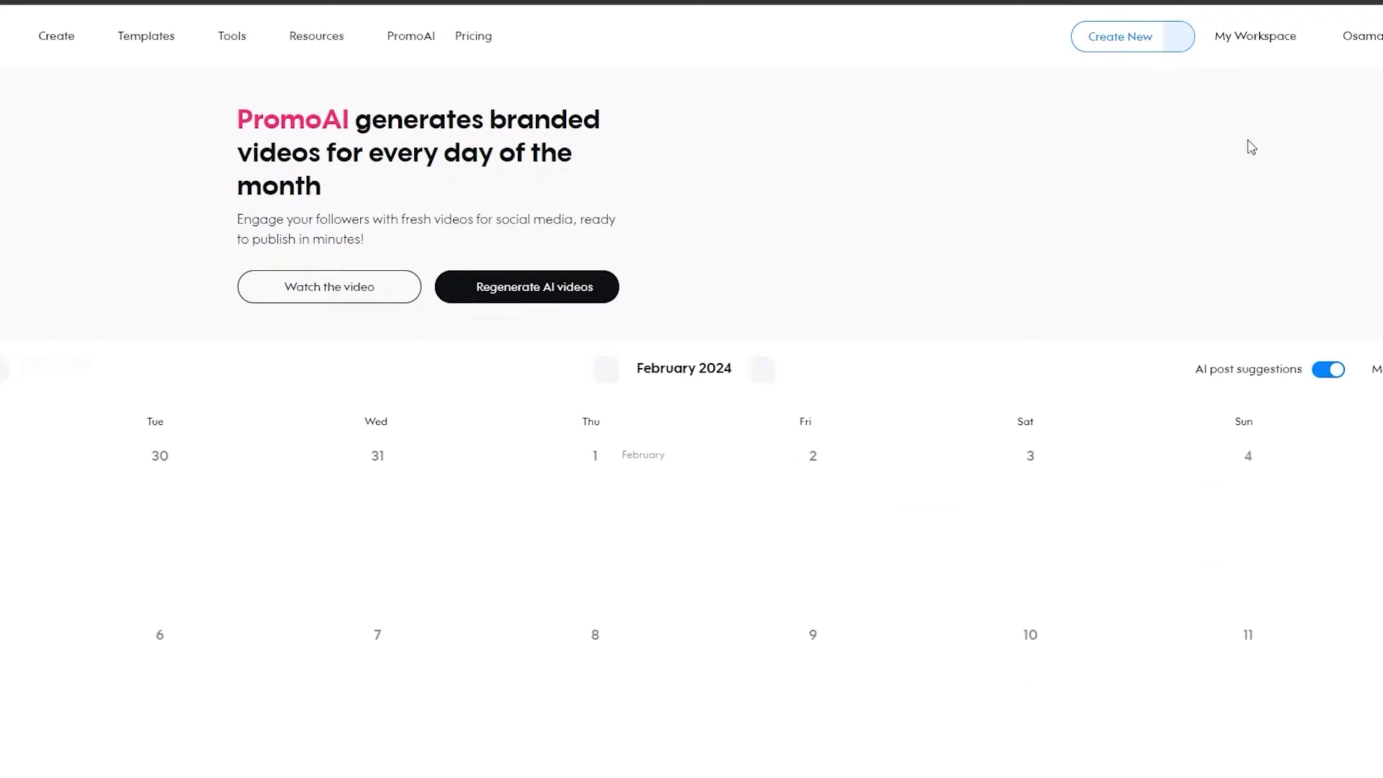
# Step: Switch the AI post suggestions toggle off on the PromoAI calendar
pyautogui.click(1340, 372)
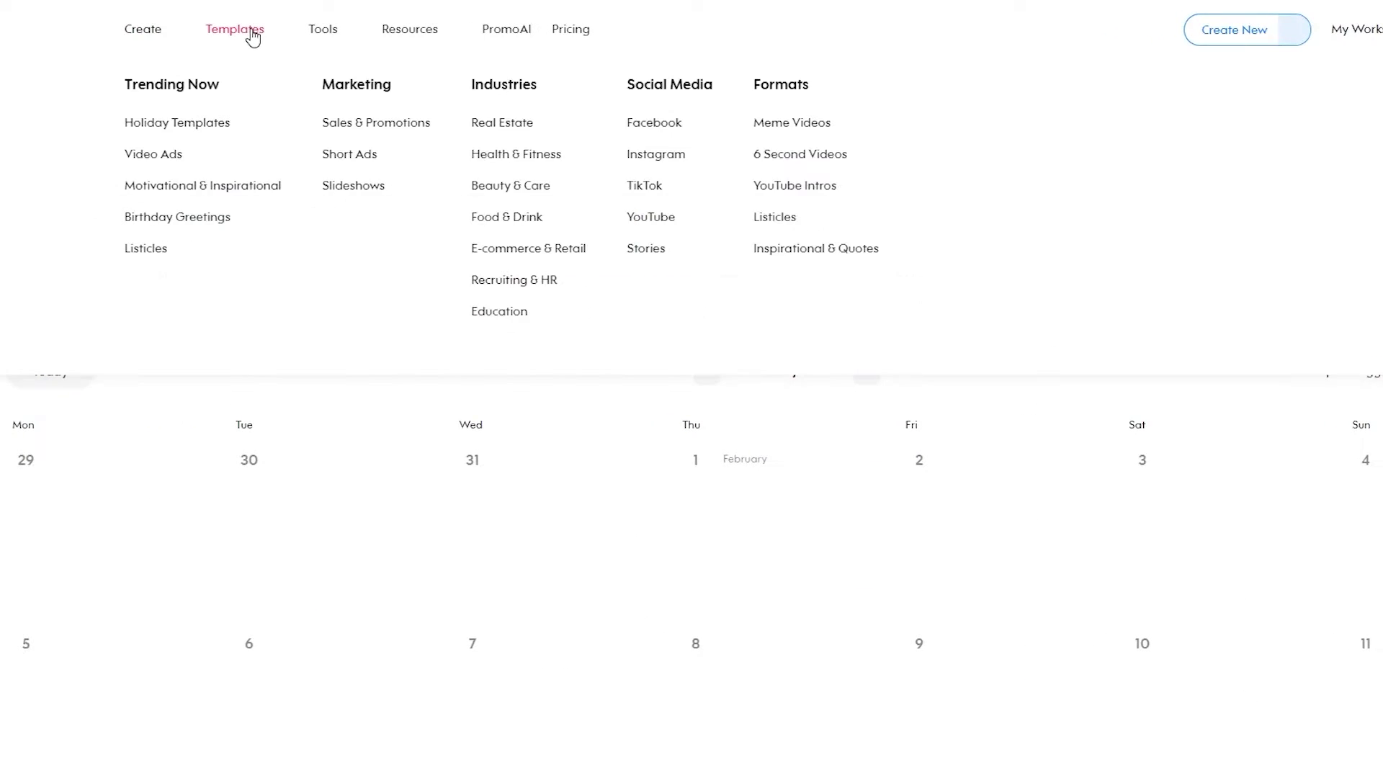
pyautogui.moveTo(430, 36)
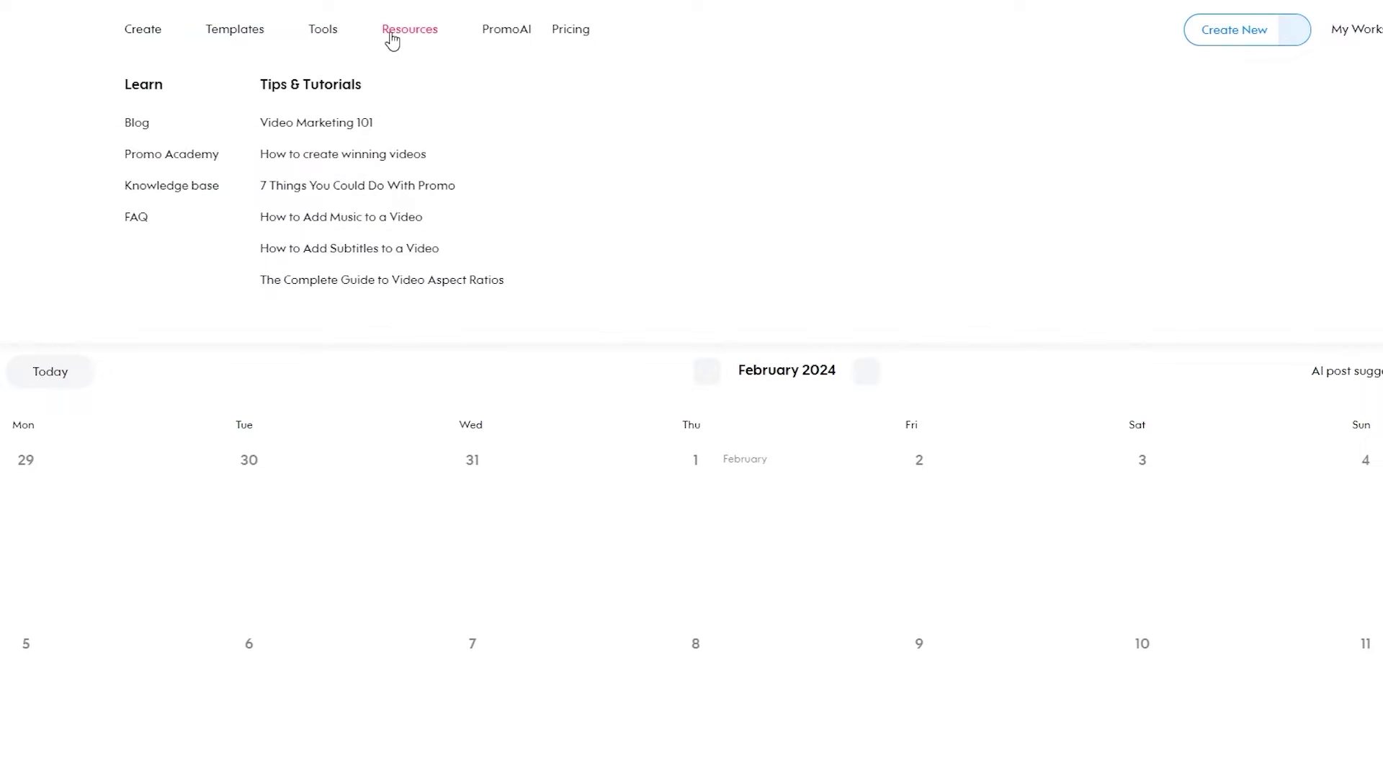
pyautogui.moveTo(330, 42)
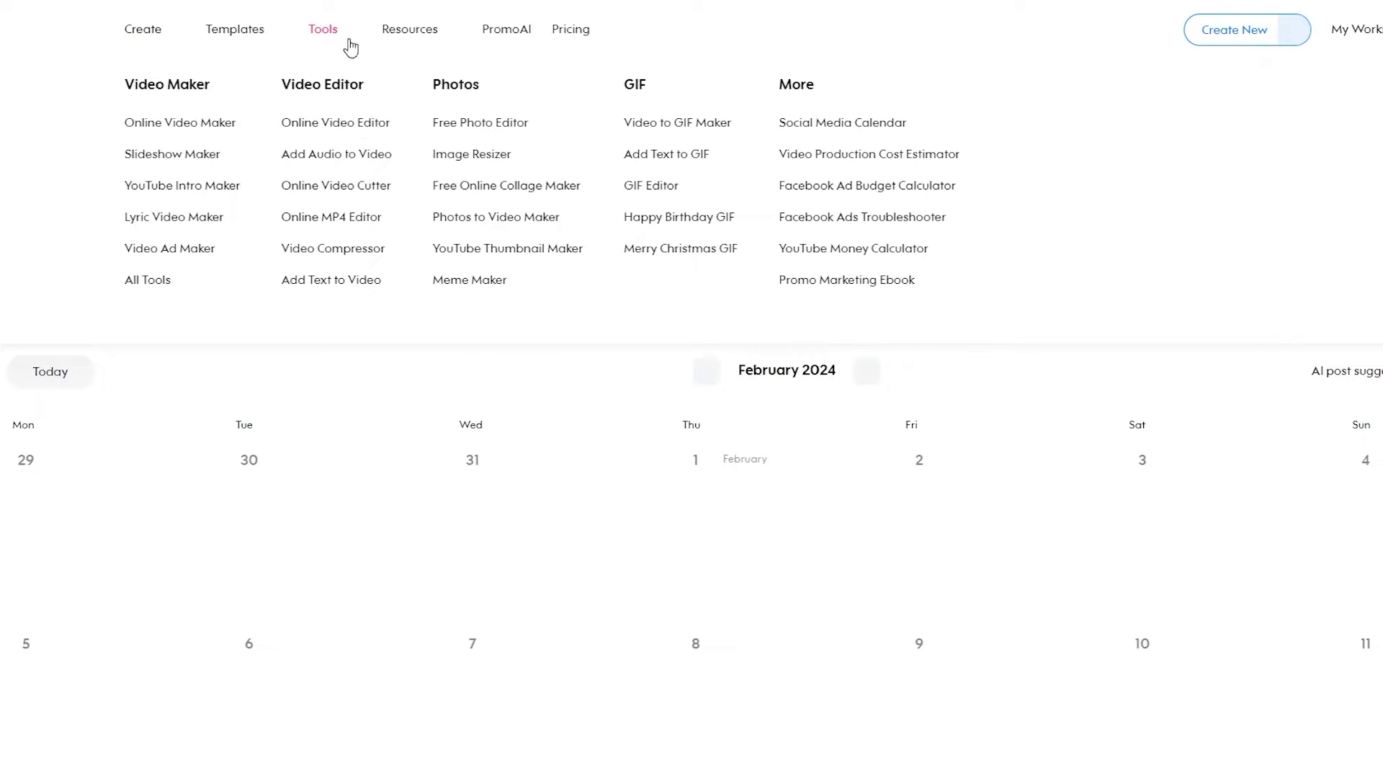
# Step: Open Online Video Maker in a new tab and begin Regenerate AI videos
pyautogui.rightClick(199, 135)
pyautogui.click(229, 157)
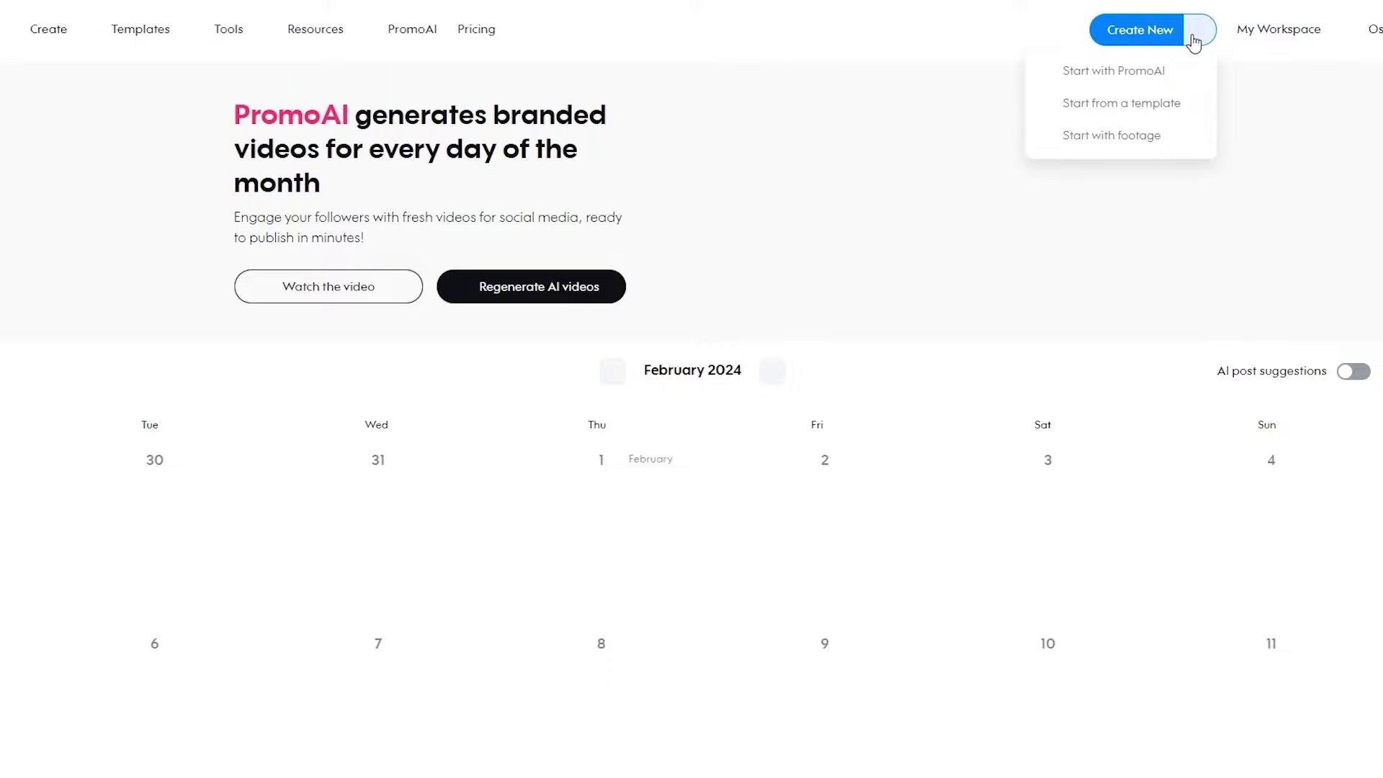
pyautogui.moveTo(1380, 46)
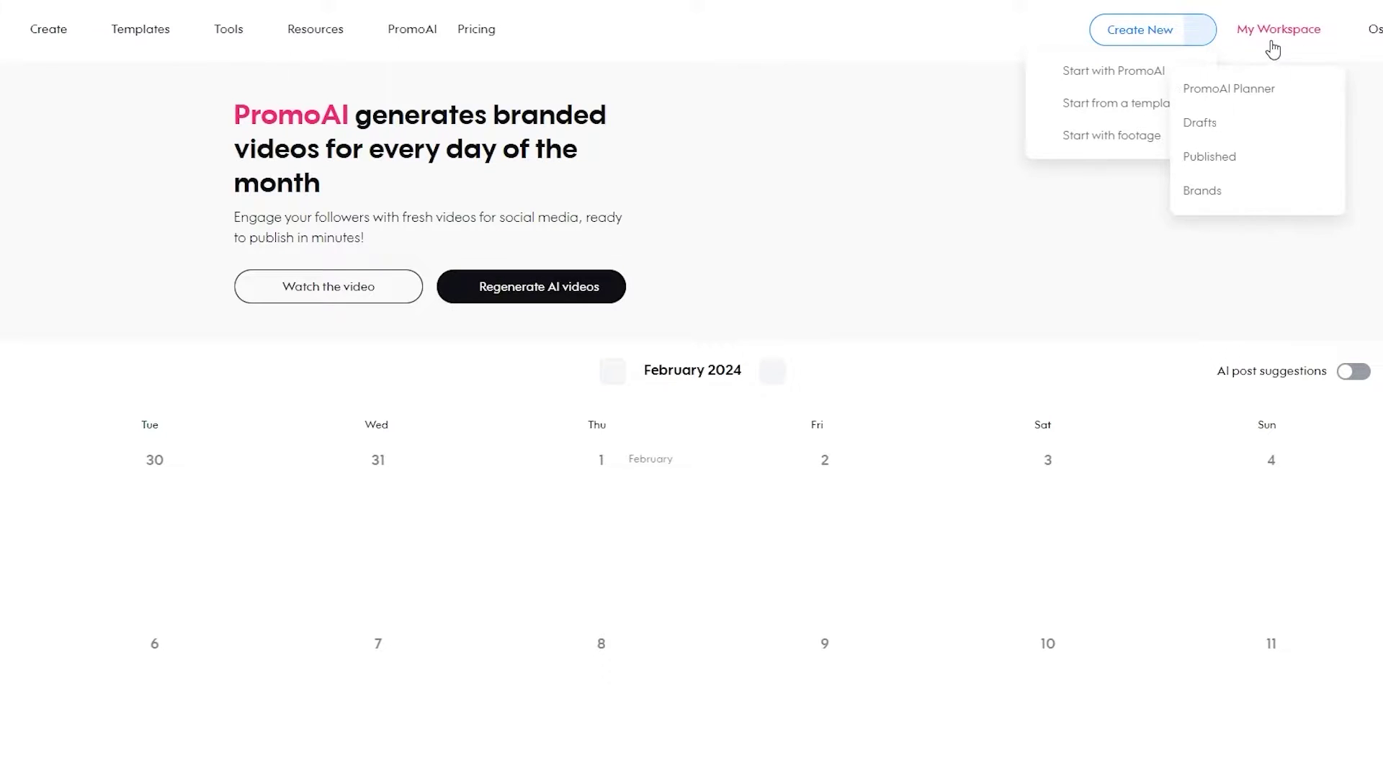
pyautogui.moveTo(1254, 36)
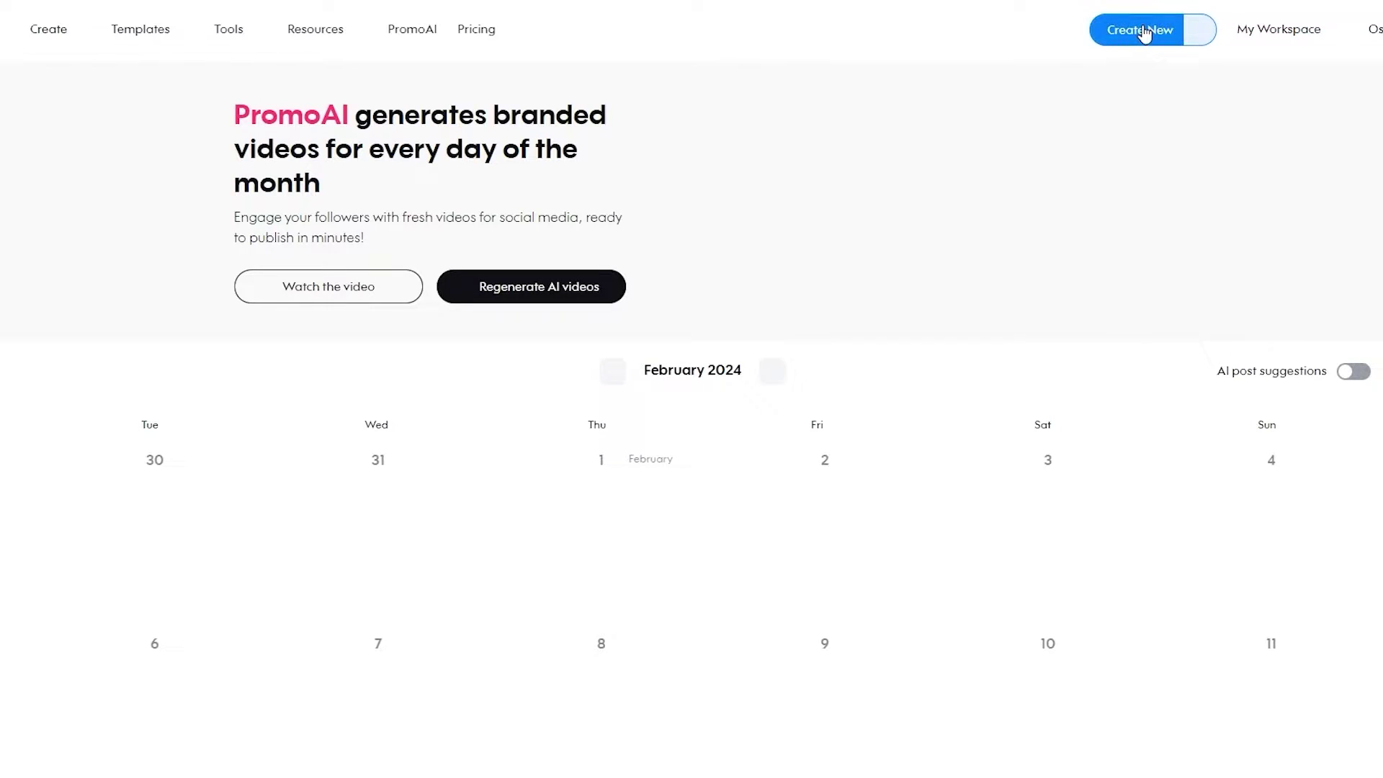
pyautogui.moveTo(1145, 34)
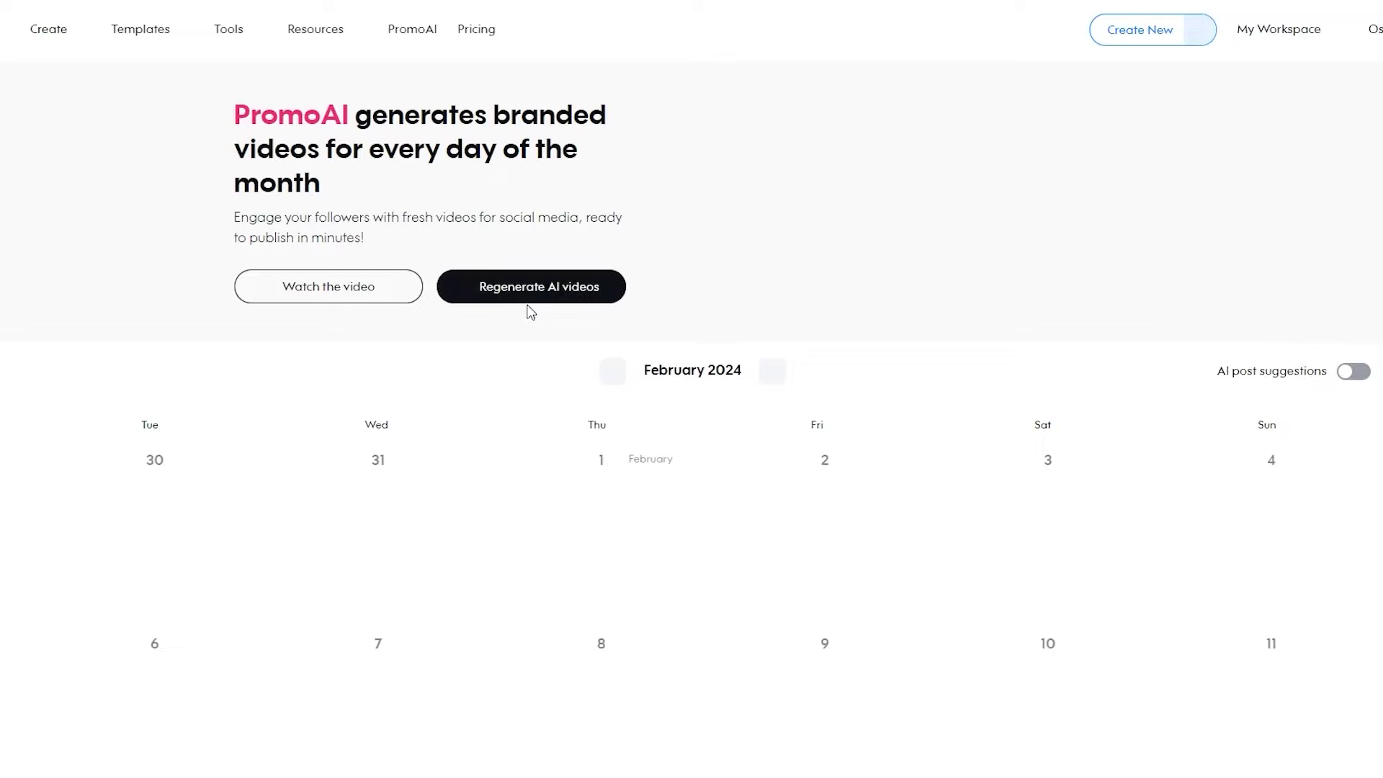
pyautogui.click(551, 303)
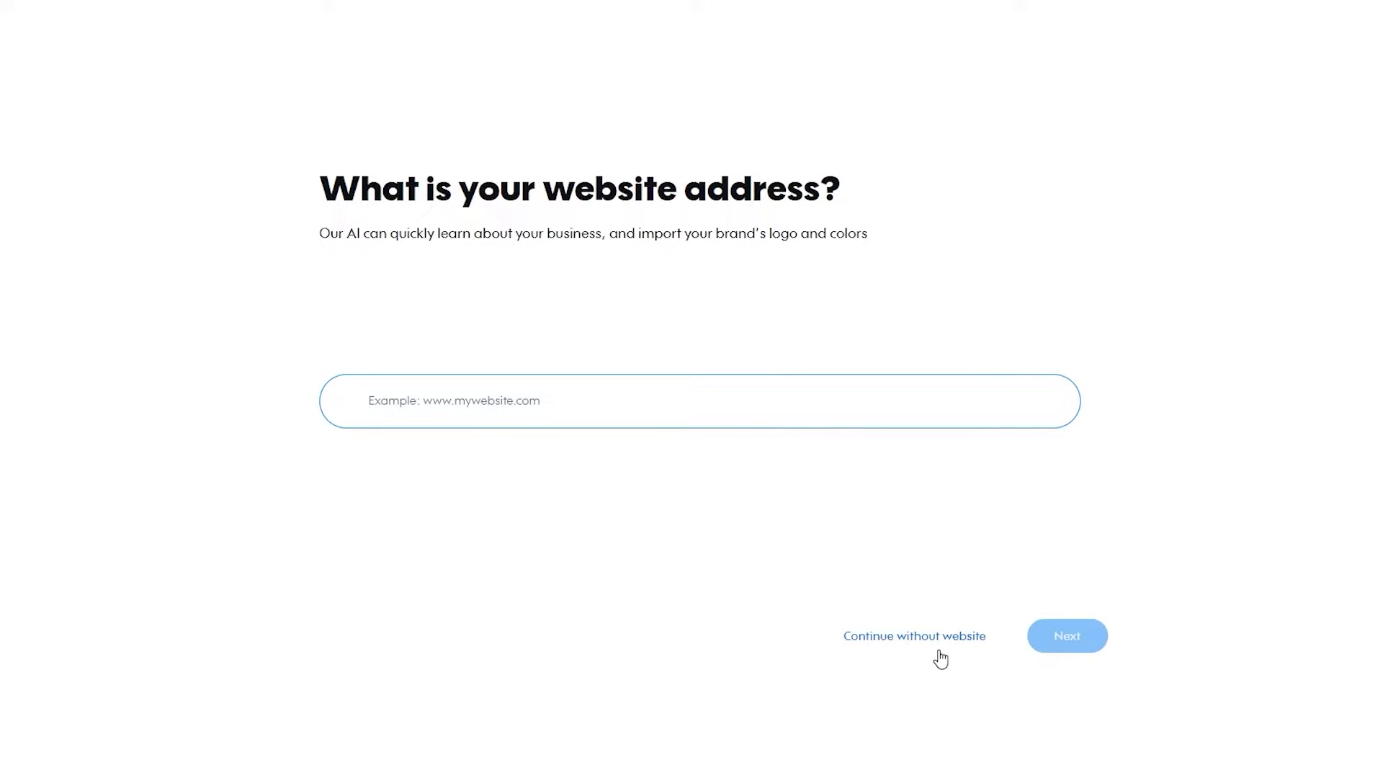
# Step: Continue without a website, generate posts, and play the Feb 29 'Elevate Your Brand' preview
pyautogui.click(913, 637)
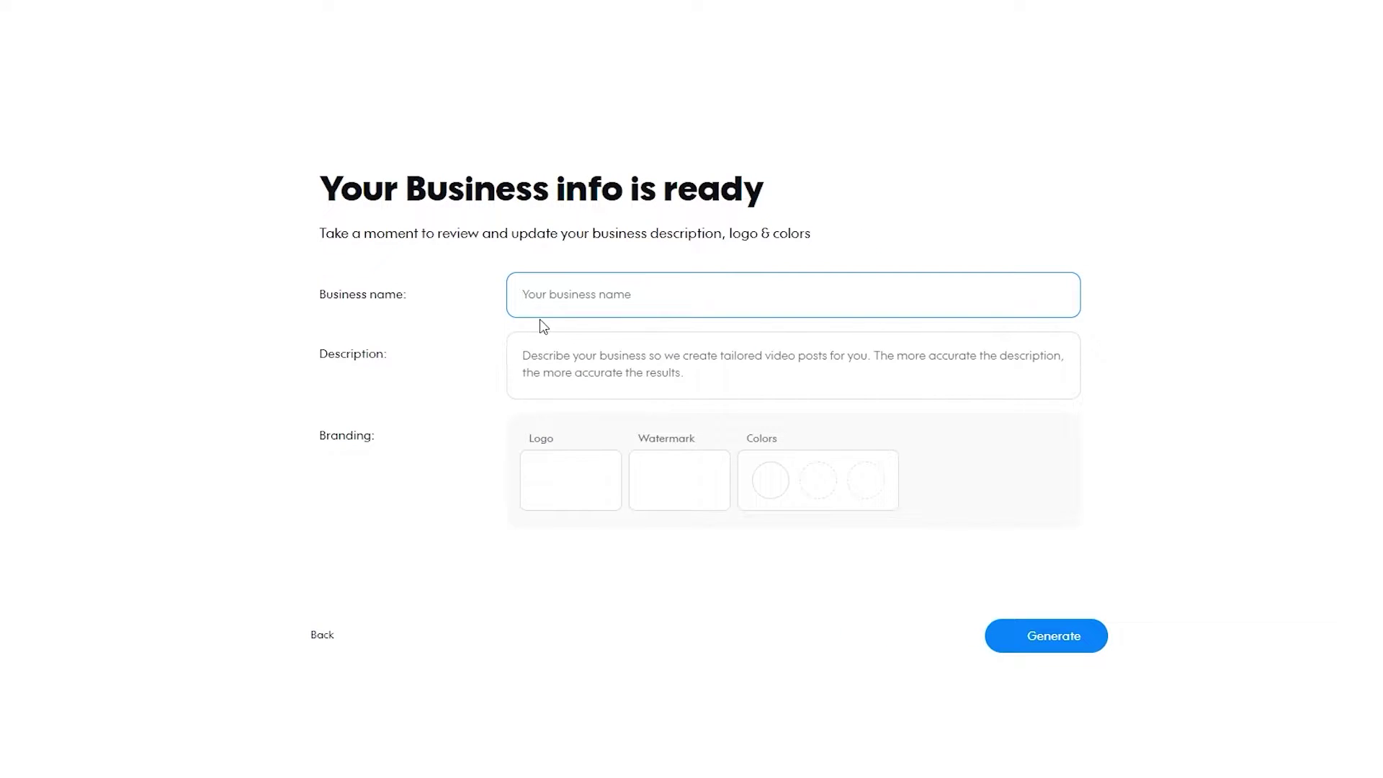
pyautogui.click(586, 393)
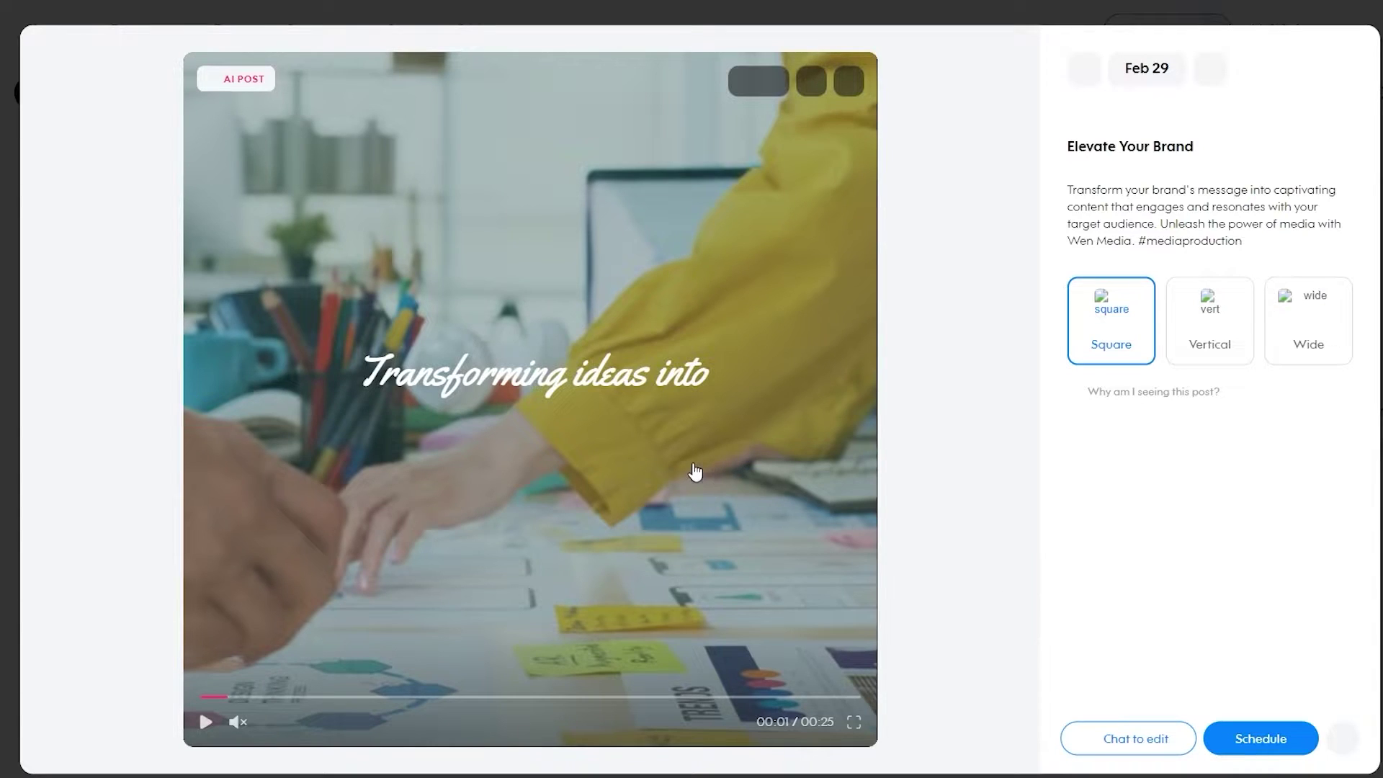
pyautogui.click(700, 472)
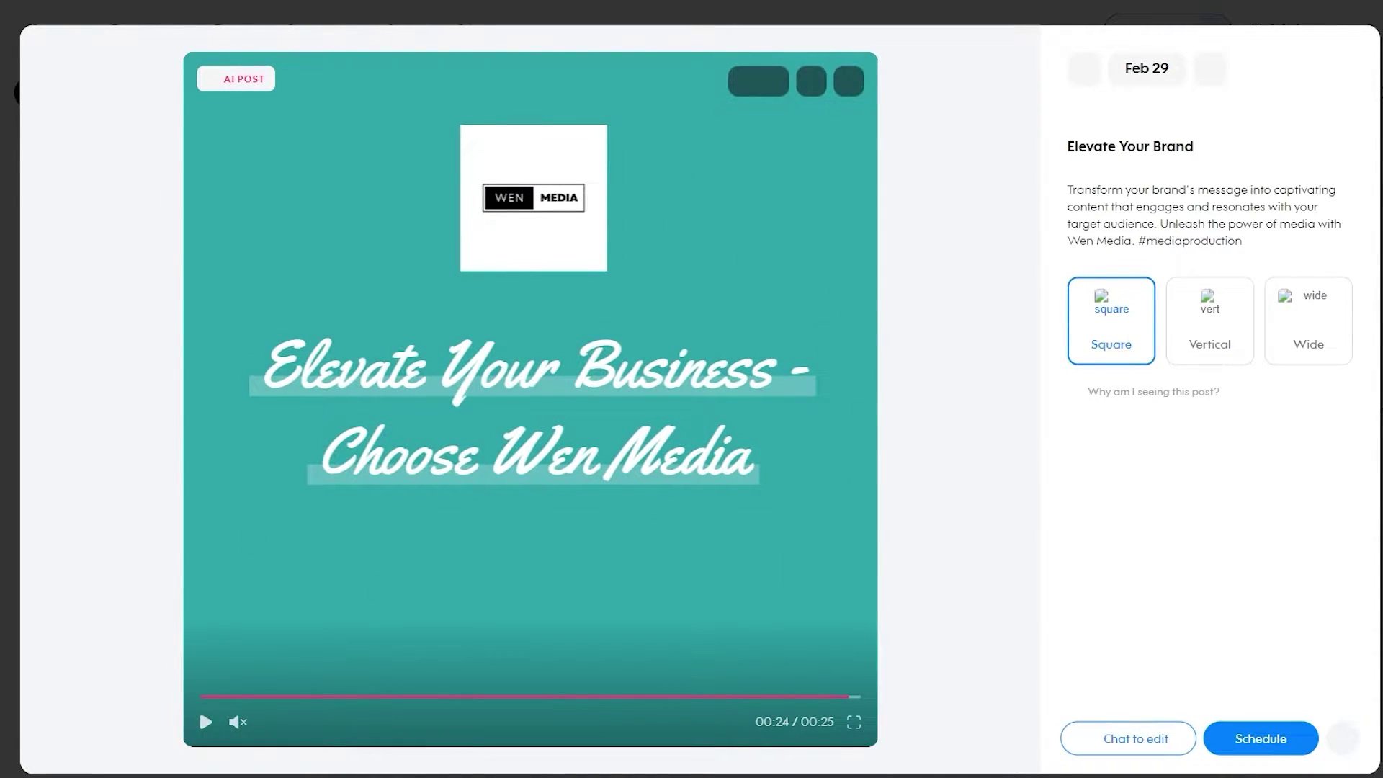
# Step: Review the Mar 1 Facebook Insights post, then open the Mar 2 'Humanize Your Brand' preview
pyautogui.press('Escape')
pyautogui.click(919, 348)
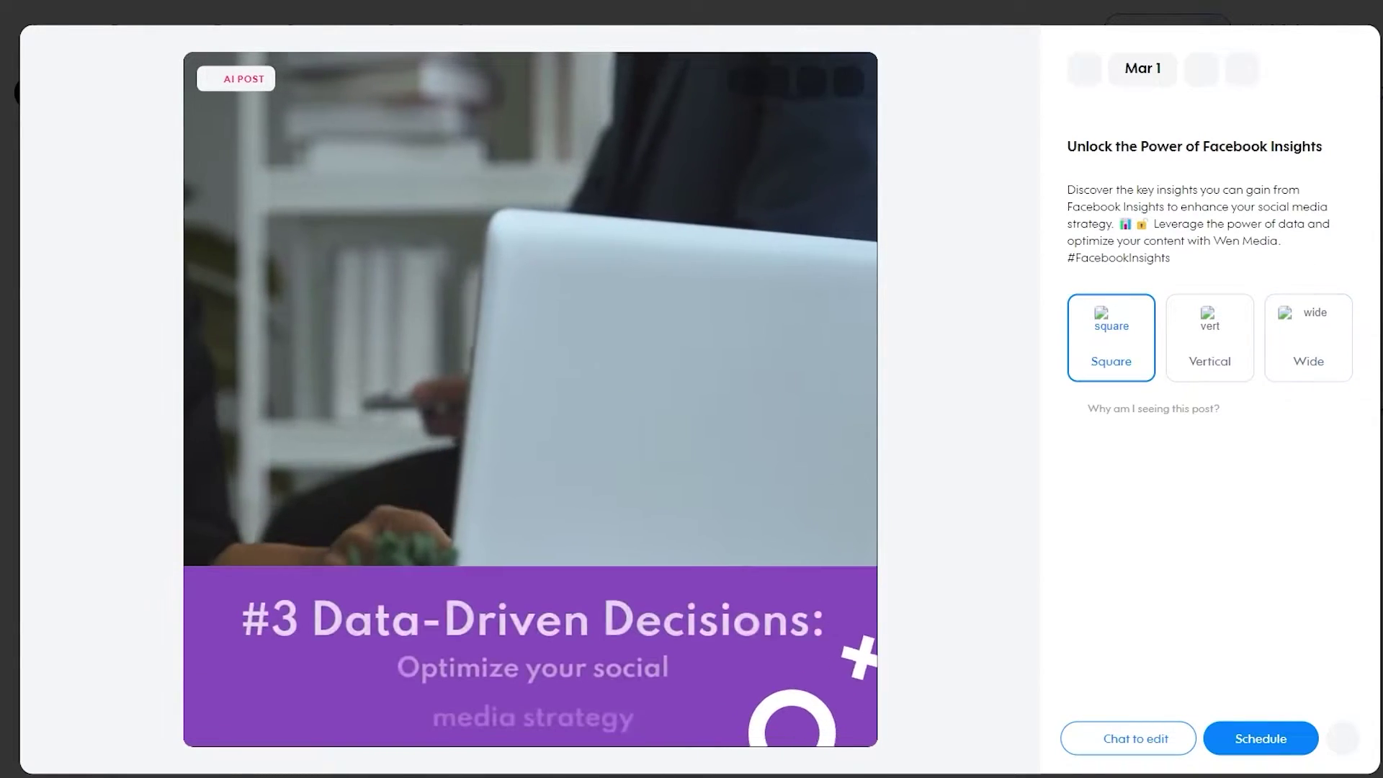
pyautogui.press('Escape')
pyautogui.click(1176, 404)
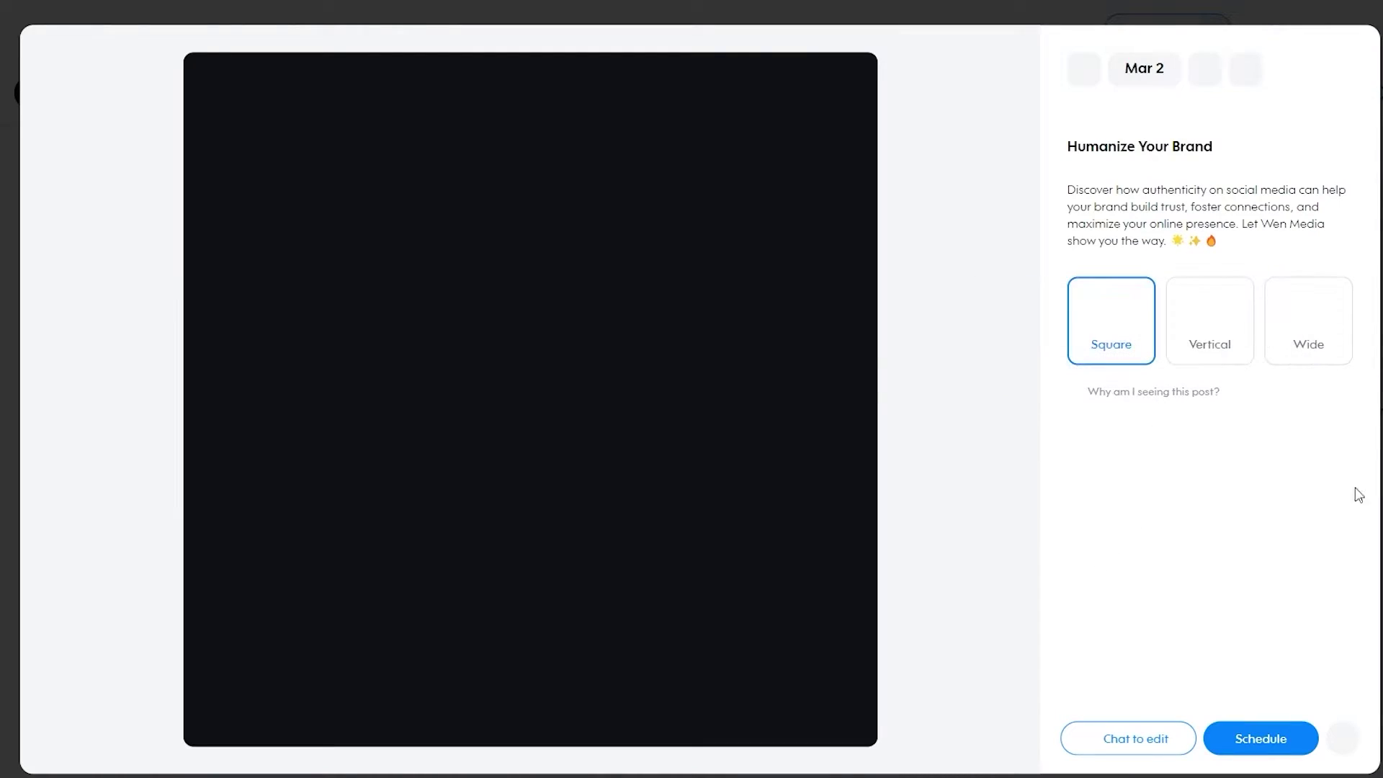
# Step: Close the Mar 2 preview, back out of the regeneration setup, and return to the calendar
pyautogui.press('Escape')
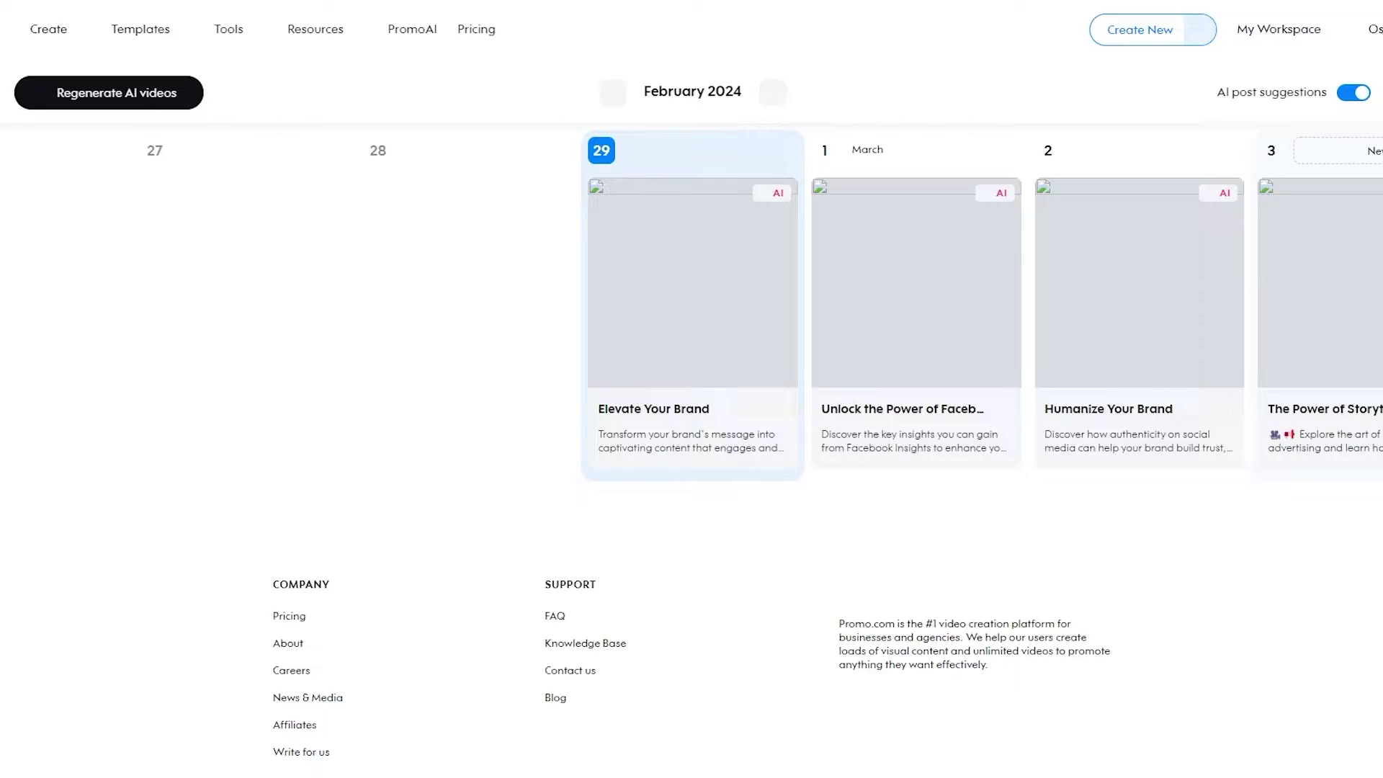
pyautogui.scroll(10, 1343, 404)
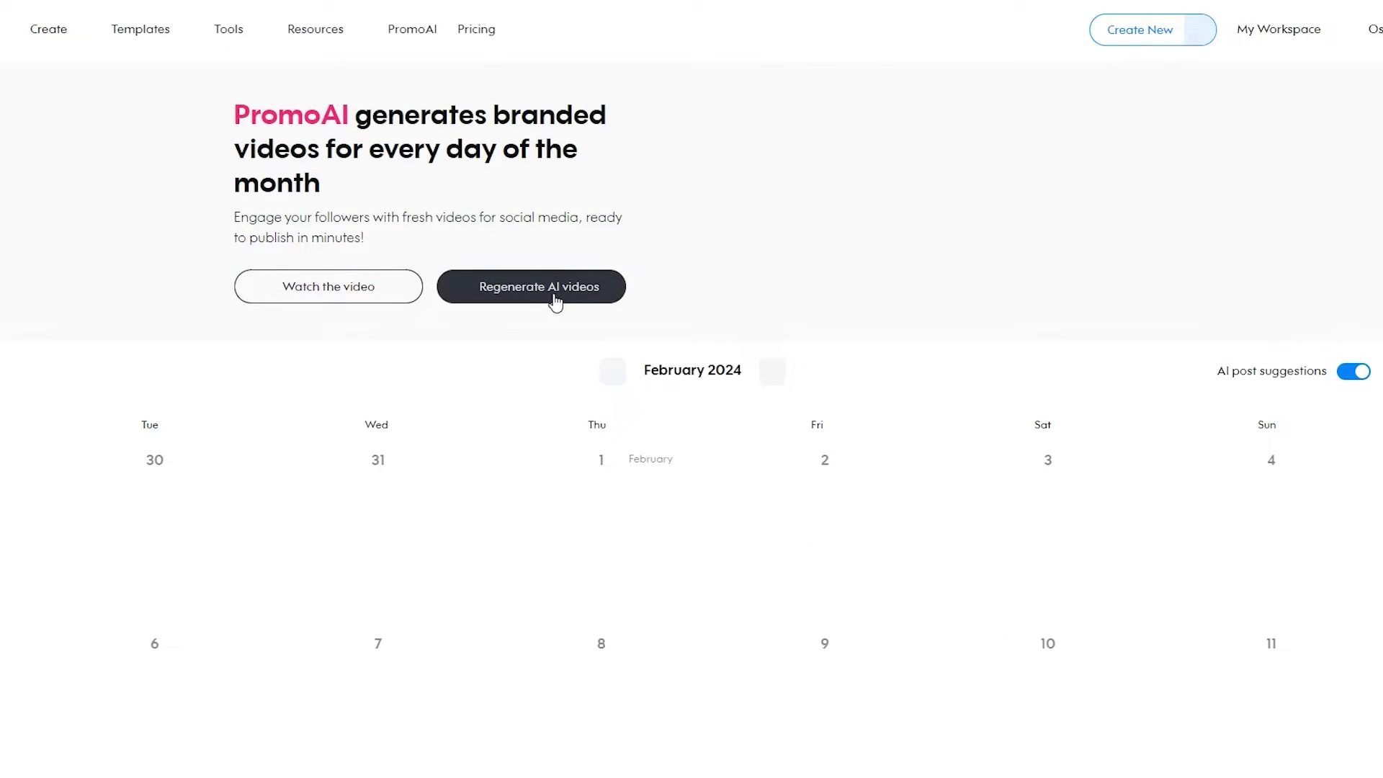
pyautogui.click(533, 304)
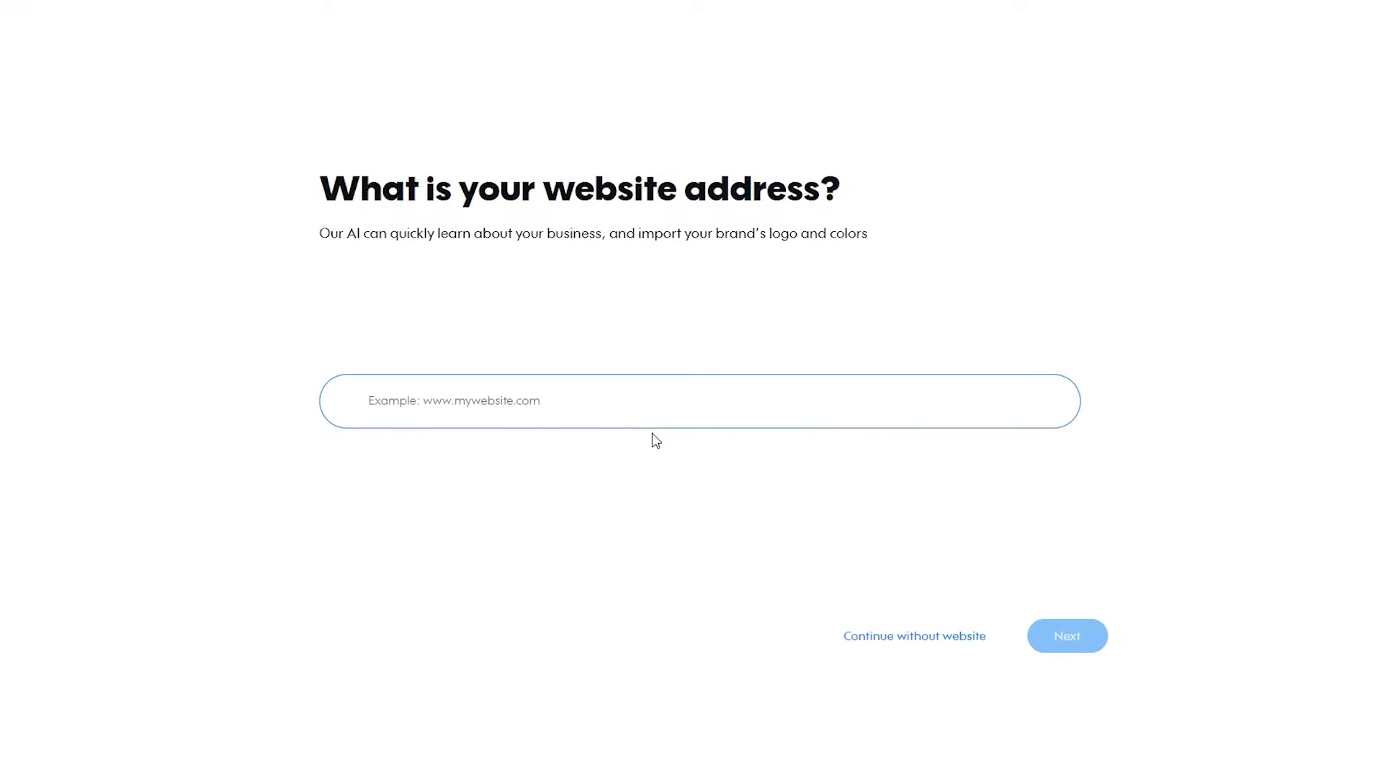
pyautogui.click(953, 636)
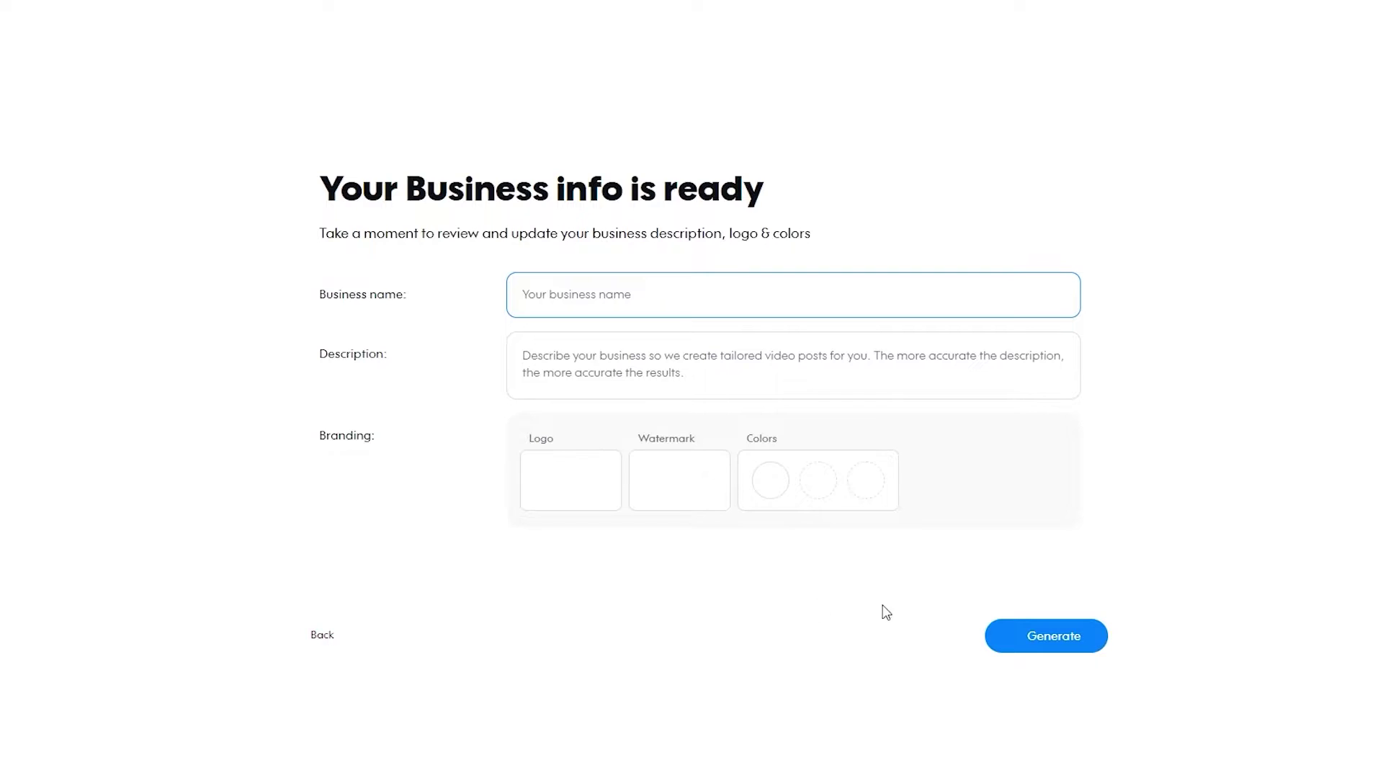
pyautogui.click(332, 643)
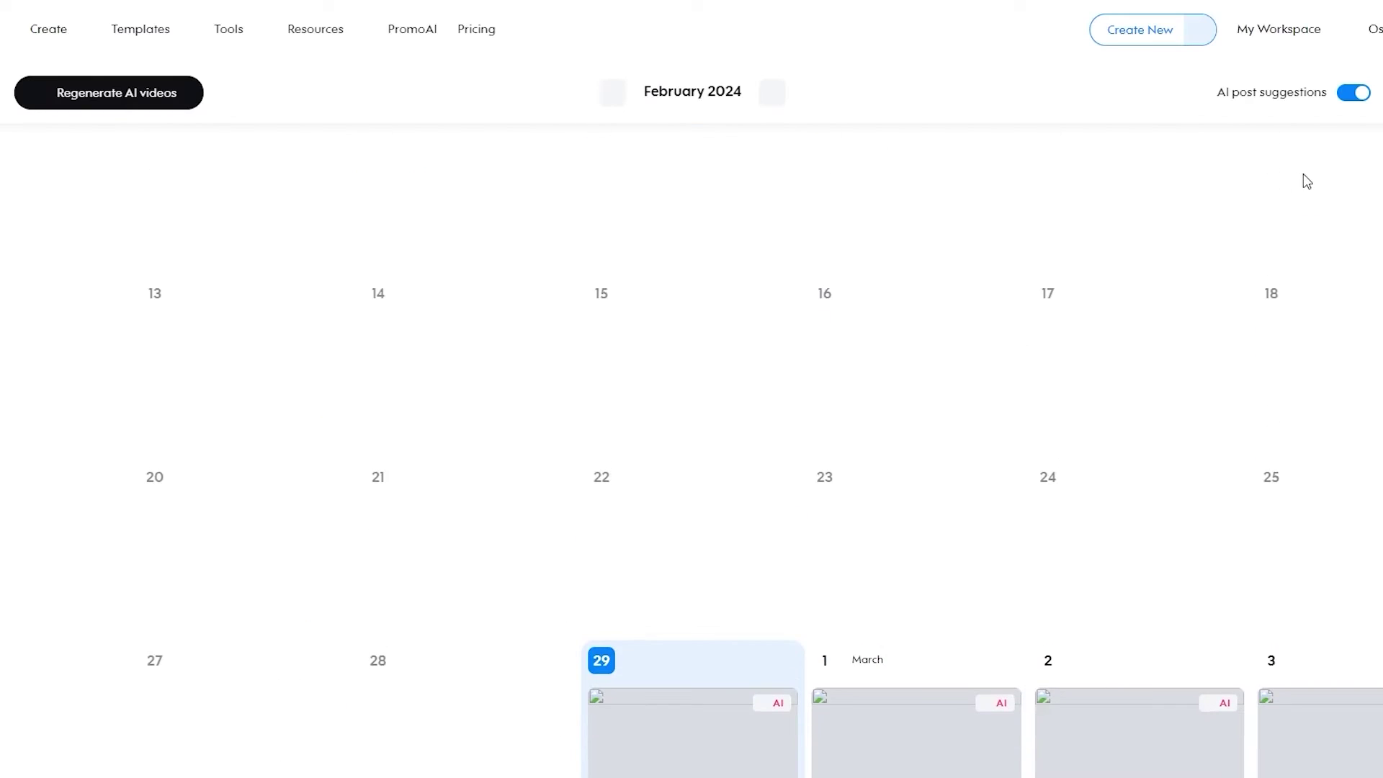
pyautogui.scroll(3, 1318, 184)
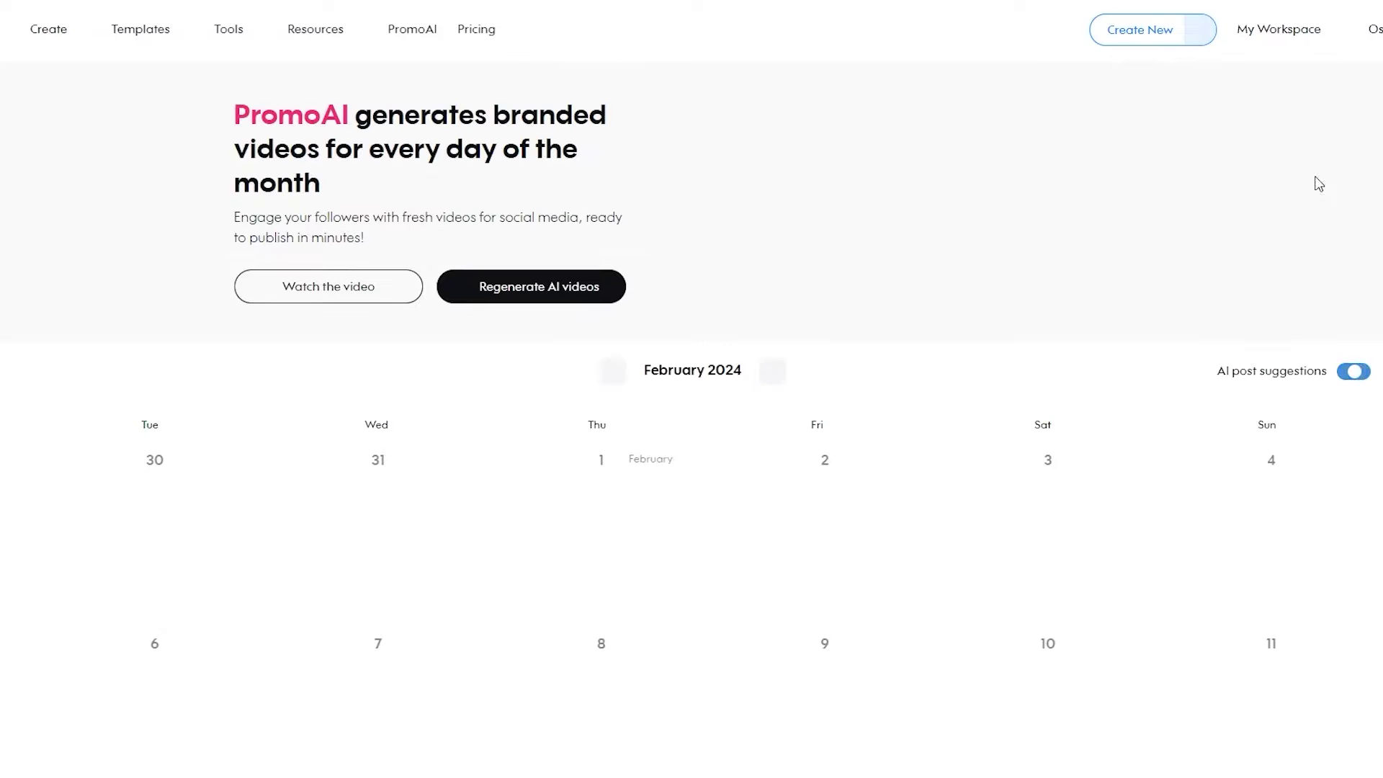
pyautogui.scroll(-10, 1282, 222)
pyautogui.moveTo(857, 291)
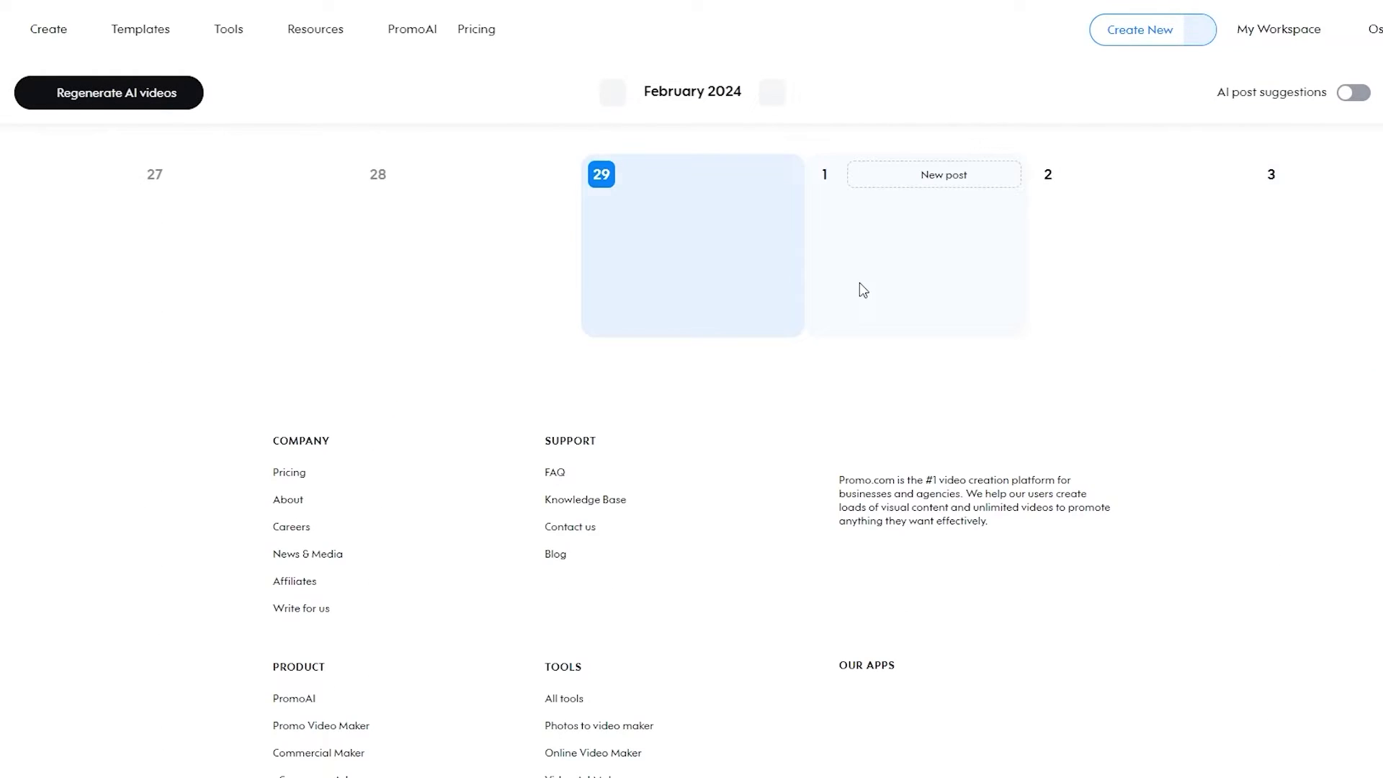
# Step: Start a new YouTube post, pass through Title, Description, Tags and Privacy, and choose Add media
pyautogui.click(937, 185)
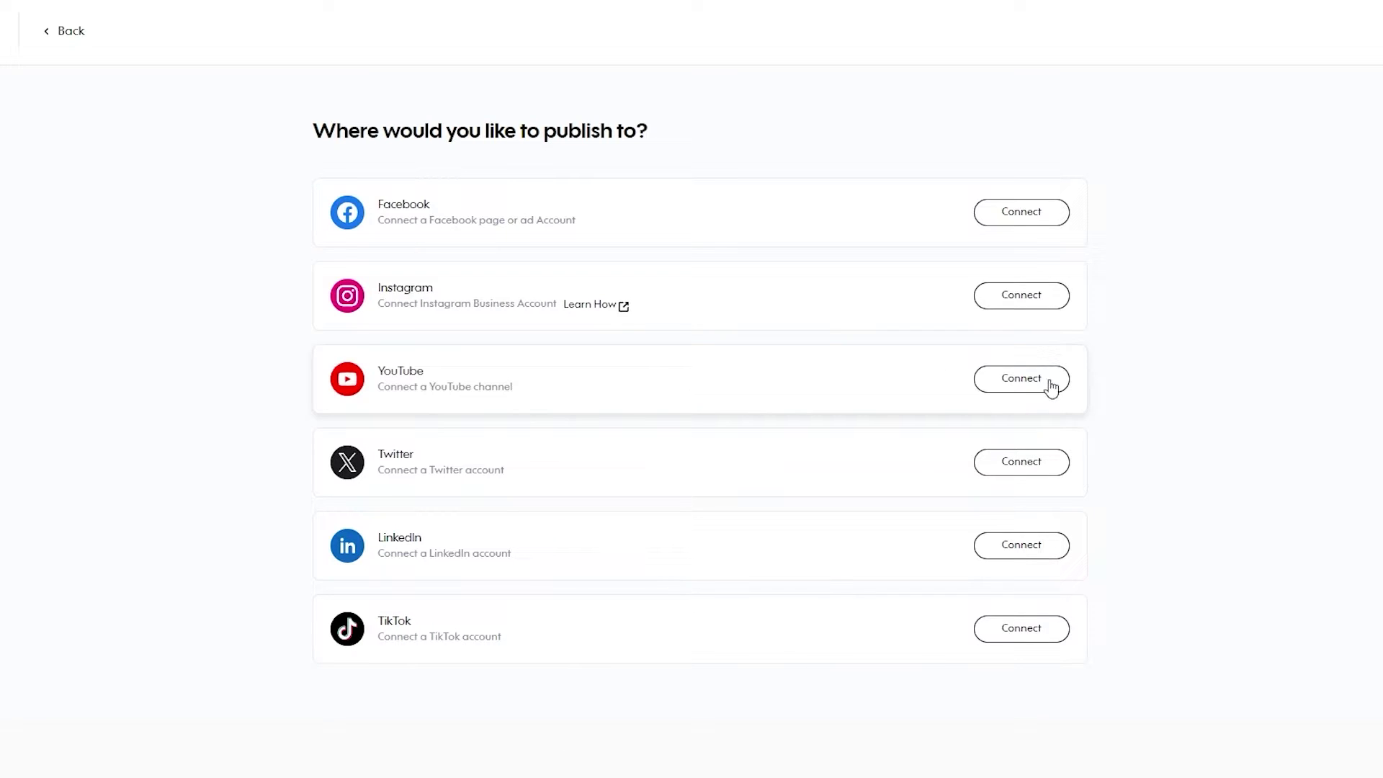
pyautogui.click(1021, 379)
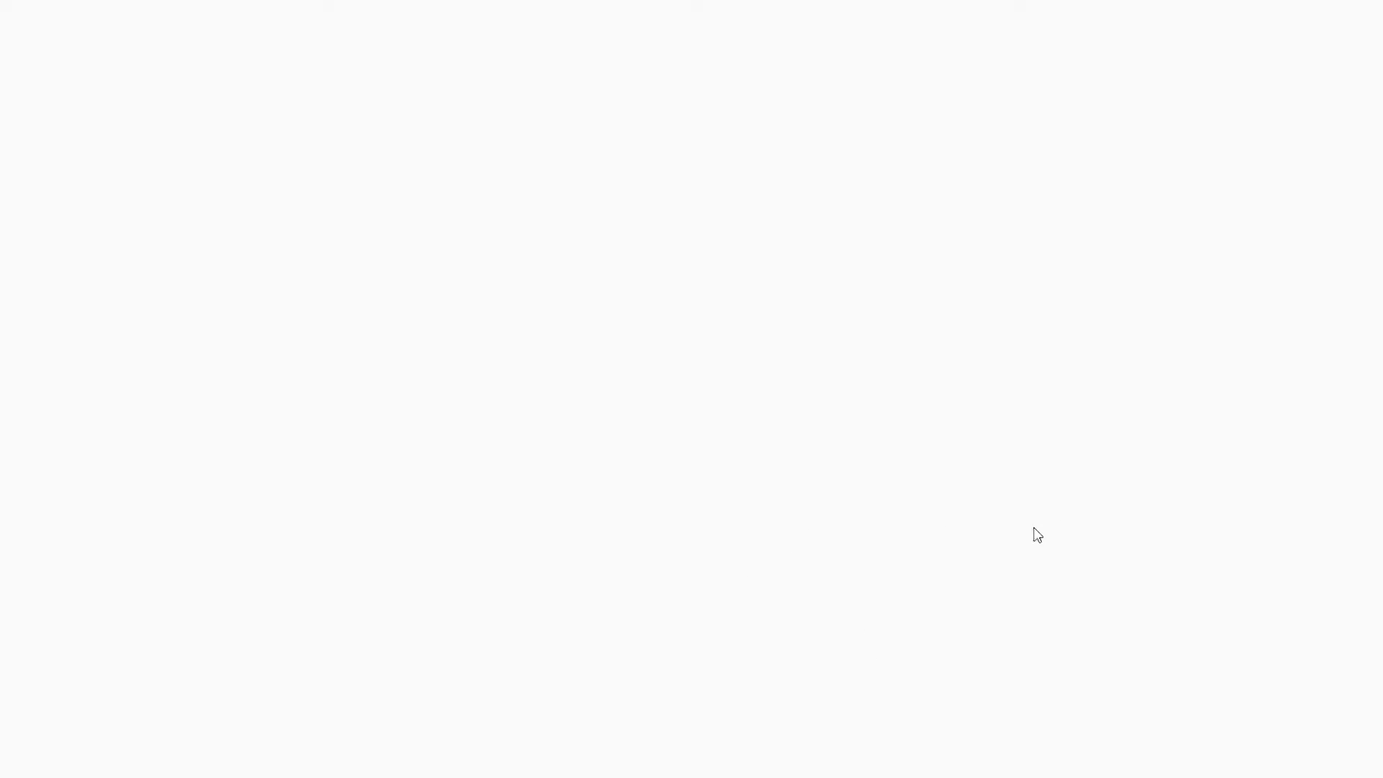
pyautogui.click(273, 310)
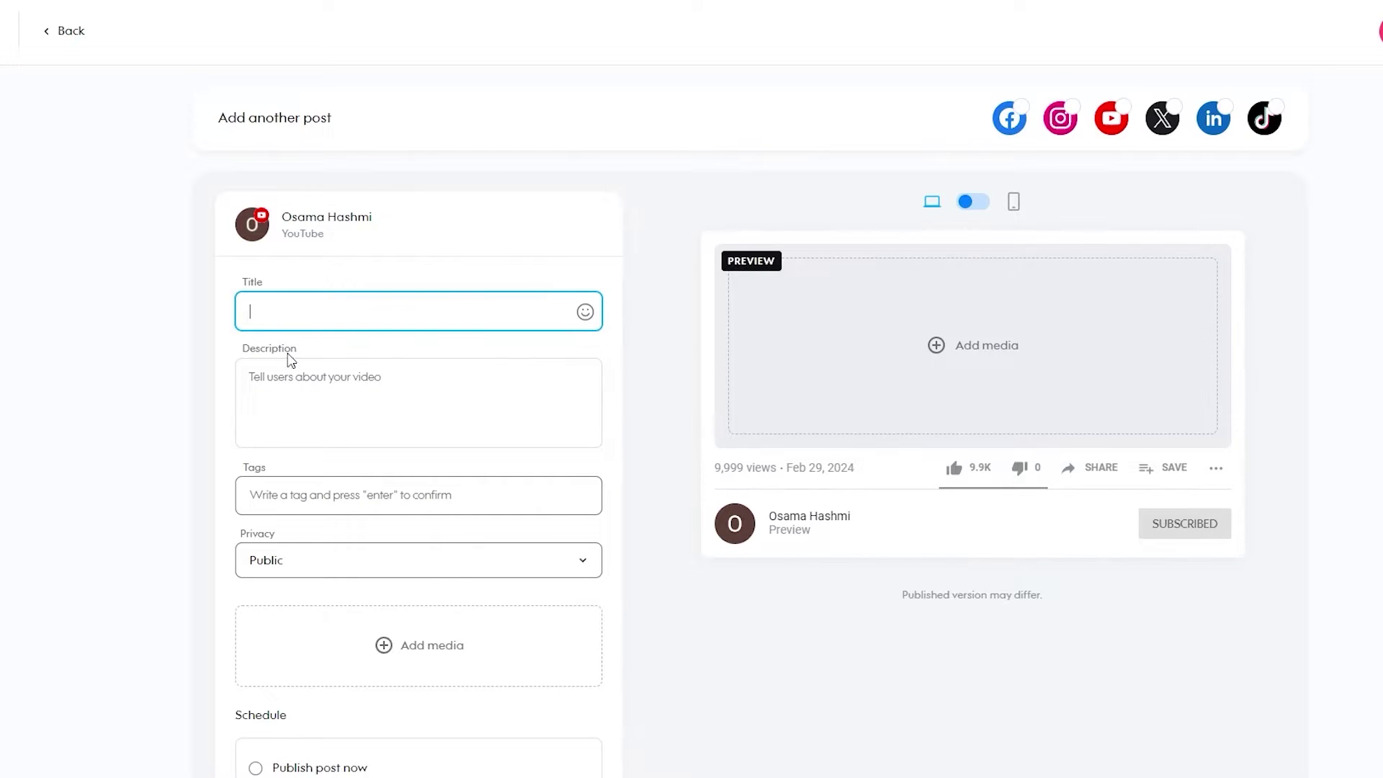
pyautogui.click(335, 401)
pyautogui.click(341, 496)
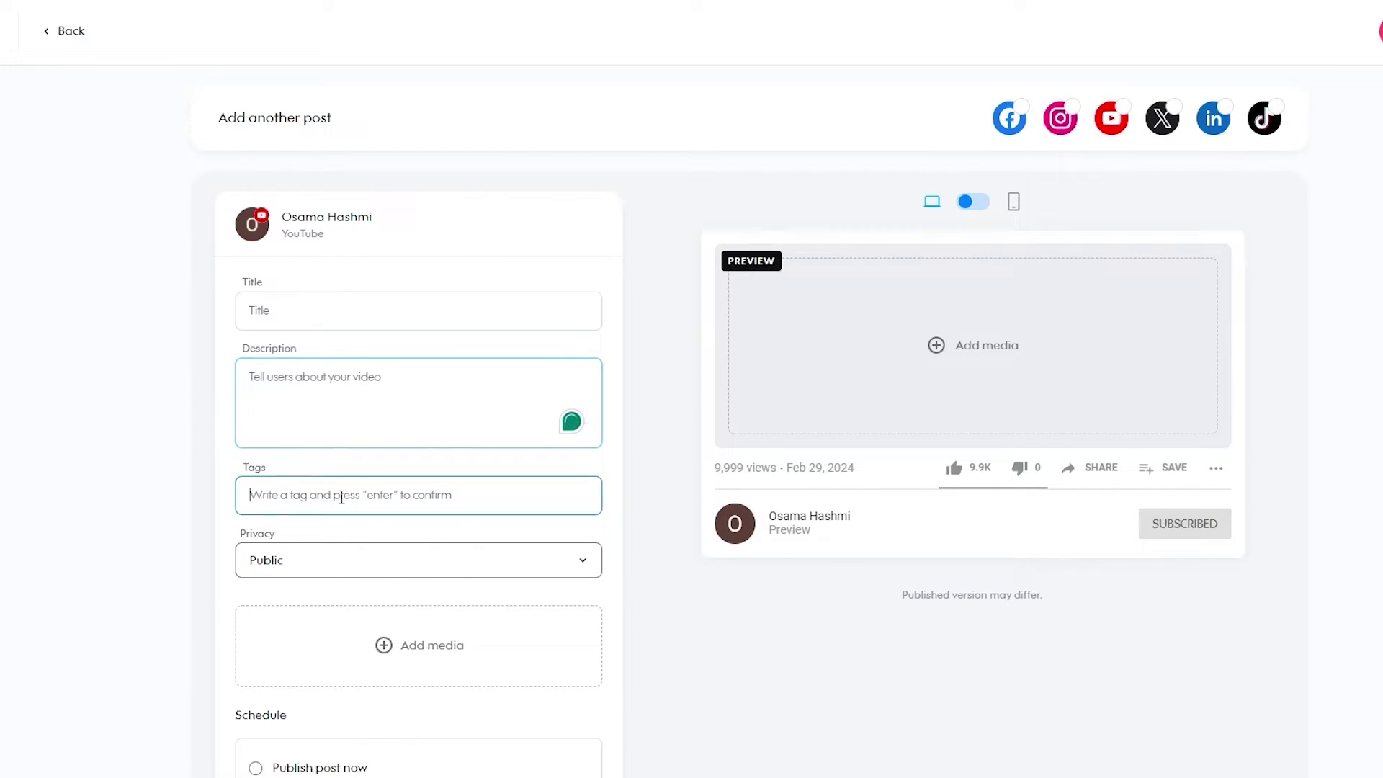
pyautogui.click(296, 559)
pyautogui.scroll(-5, 638, 355)
pyautogui.click(431, 340)
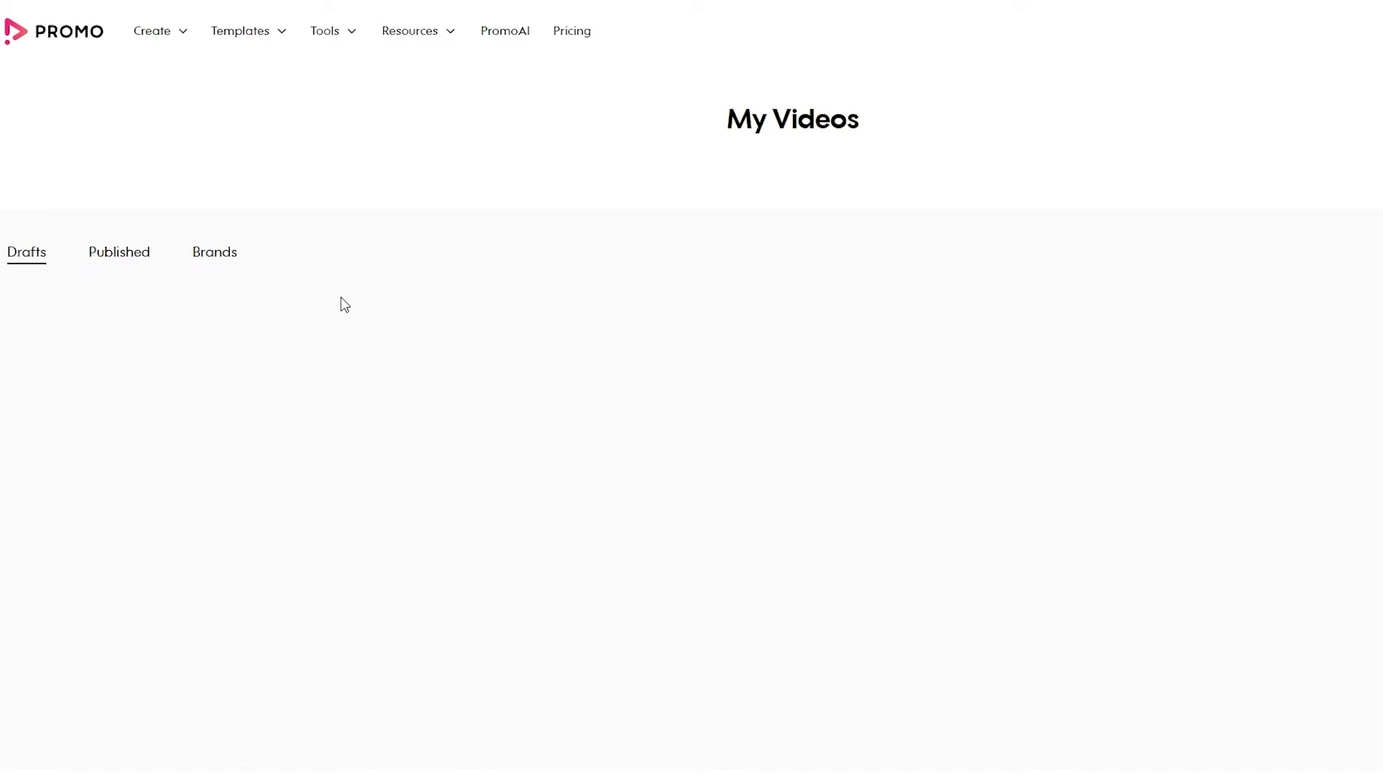
# Step: Go through the Create, Templates and Tools menus to the YouTube Videos maker page
pyautogui.moveTo(180, 21)
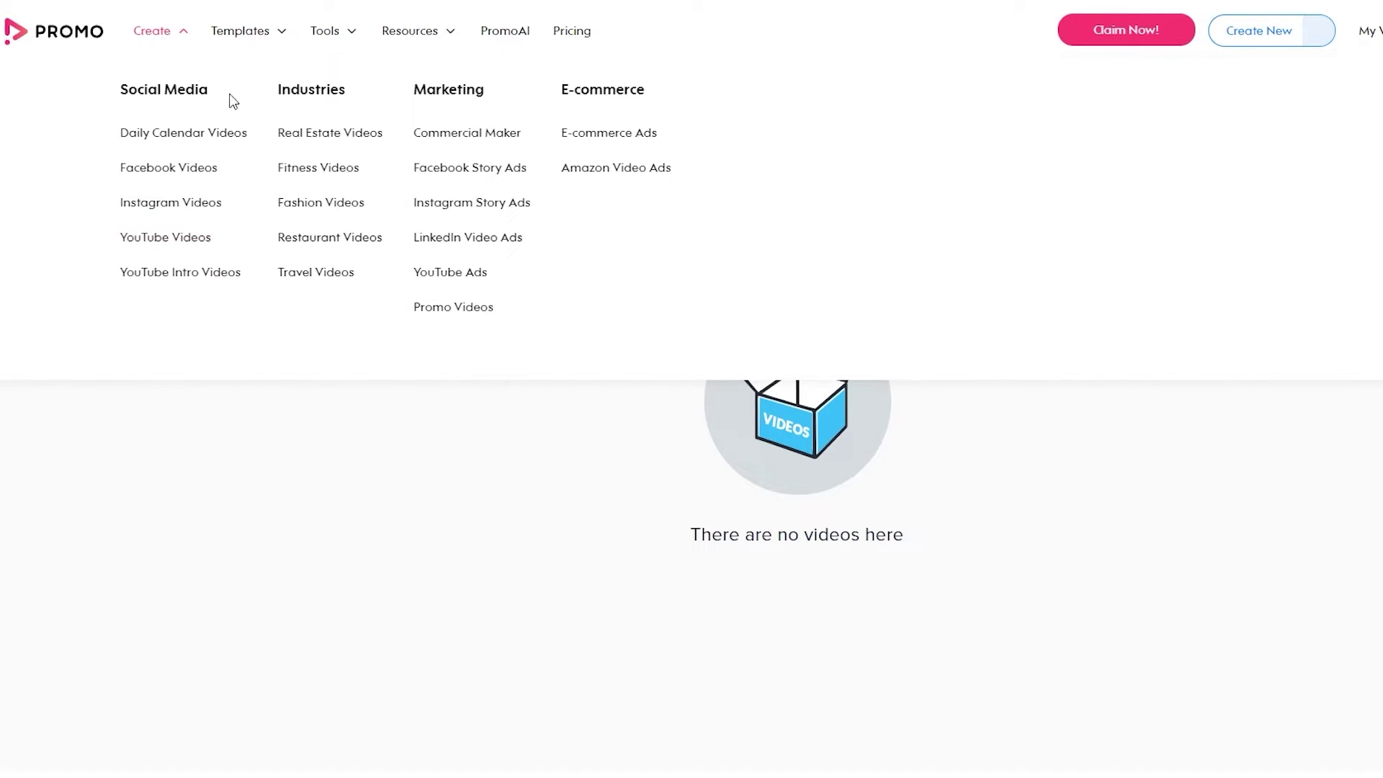
pyautogui.moveTo(274, 37)
pyautogui.moveTo(328, 42)
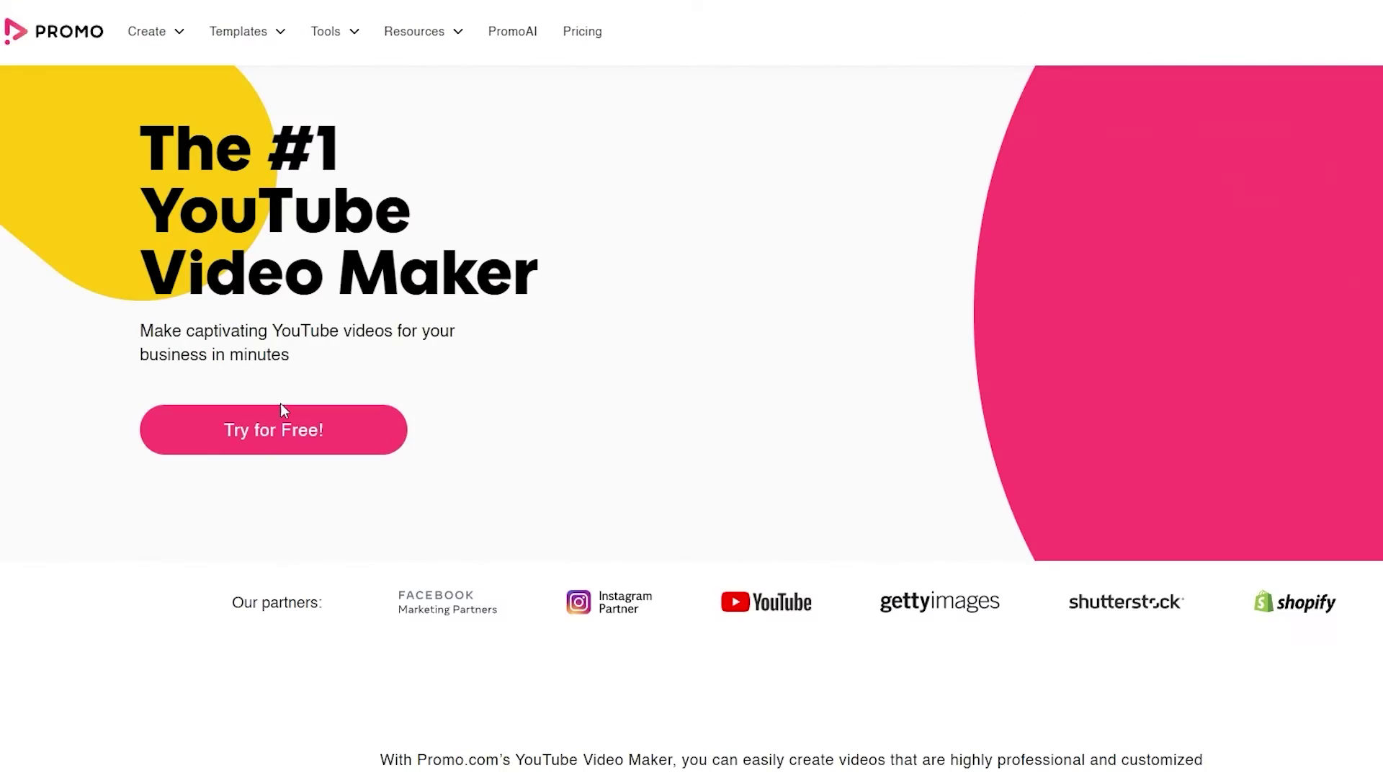
# Step: Choose Try for Free, close the 'Pick your video adventure' modal, and browse the template grid
pyautogui.click(281, 416)
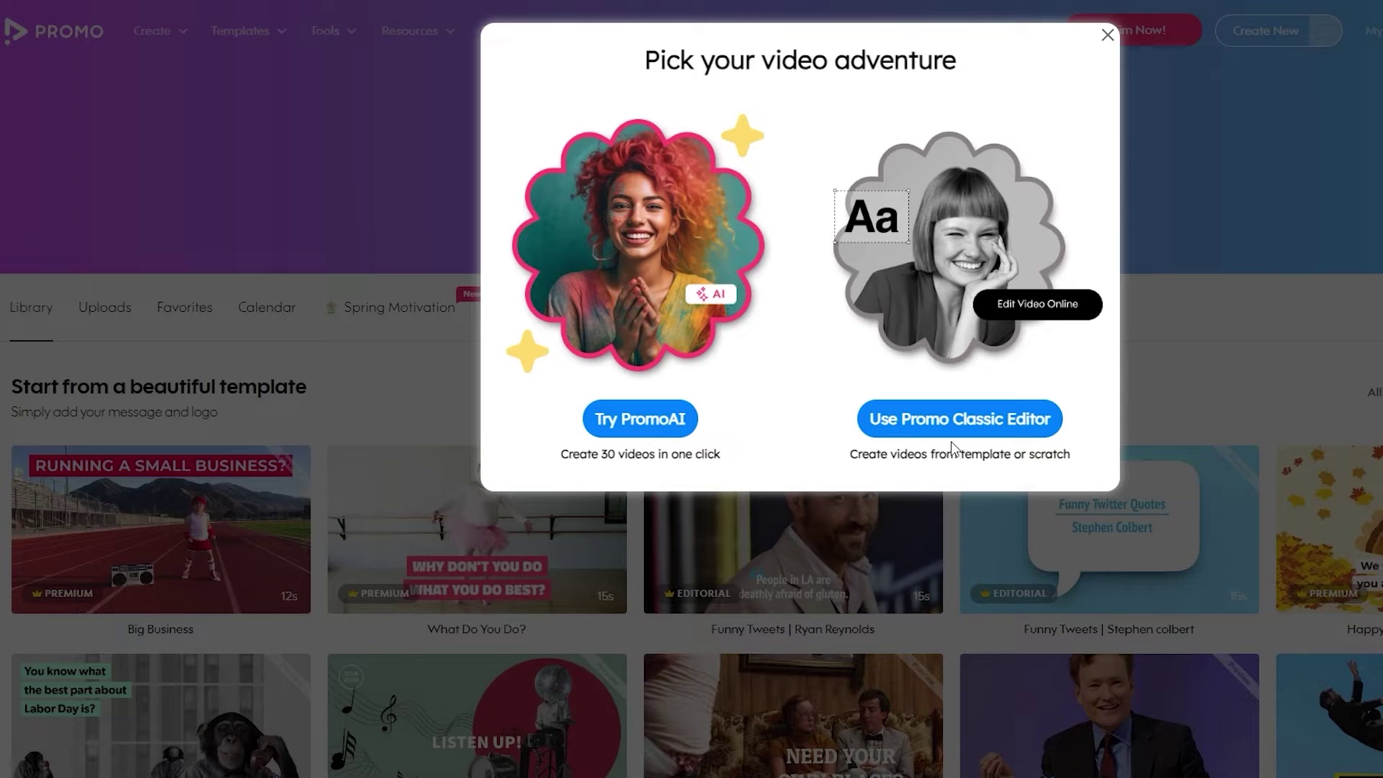
pyautogui.click(1106, 35)
pyautogui.scroll(-5, 880, 388)
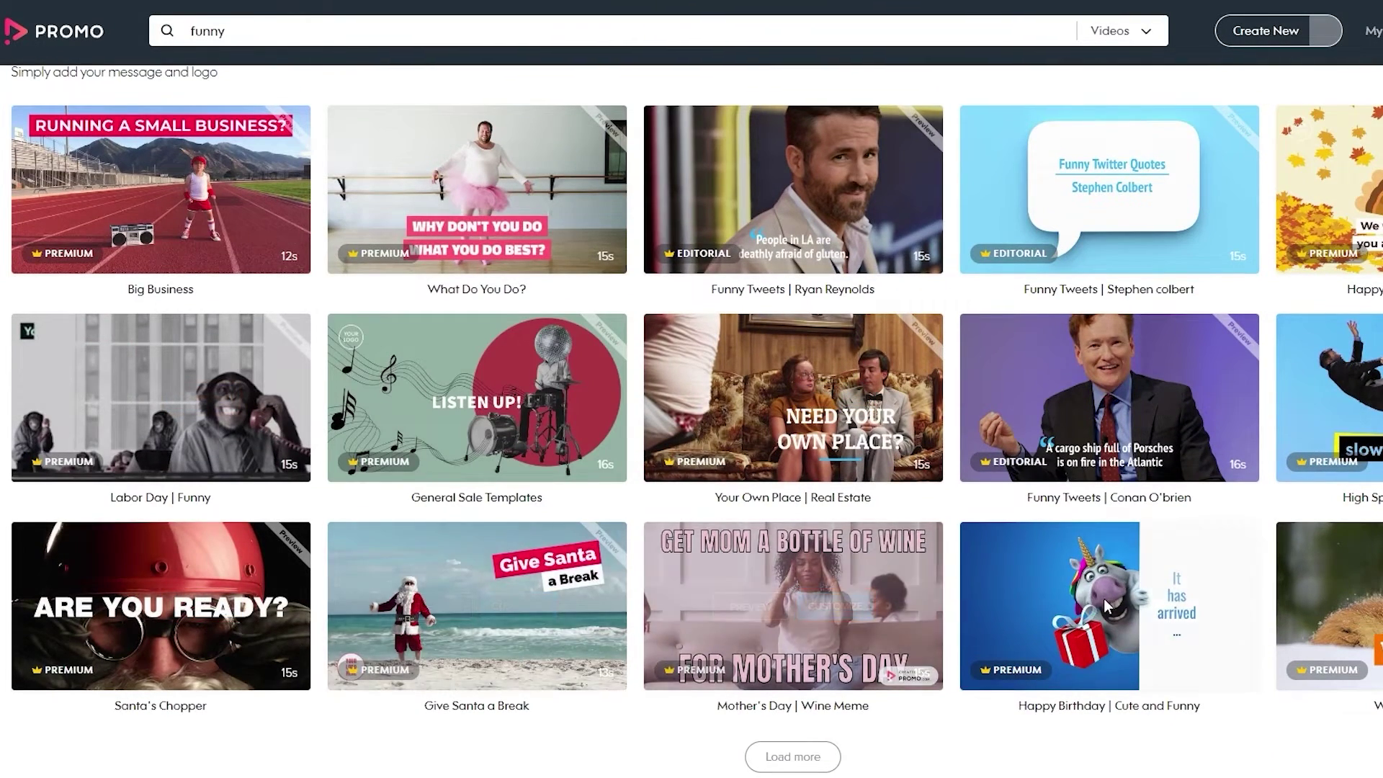
pyautogui.scroll(2, 250, 412)
pyautogui.scroll(-2, 250, 412)
pyautogui.scroll(-1, 431, 532)
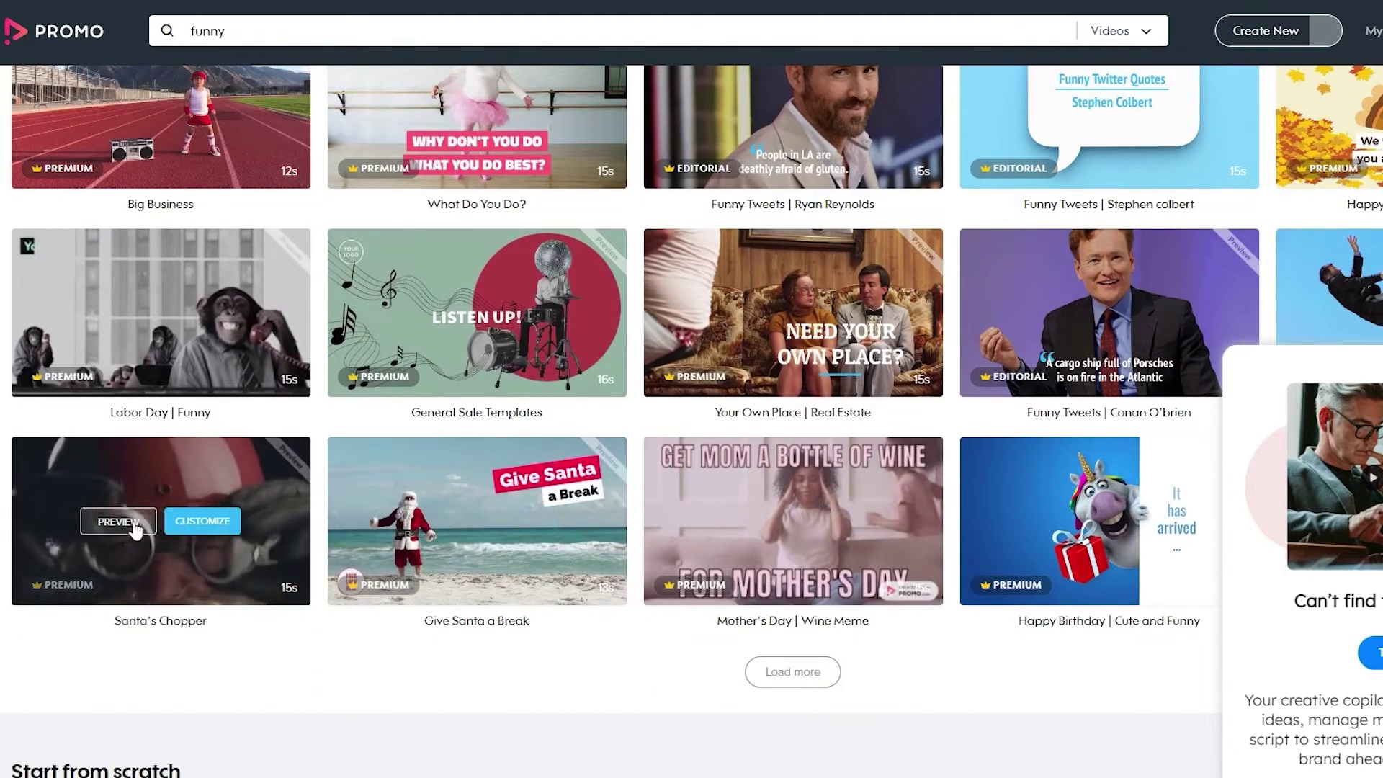
pyautogui.click(121, 522)
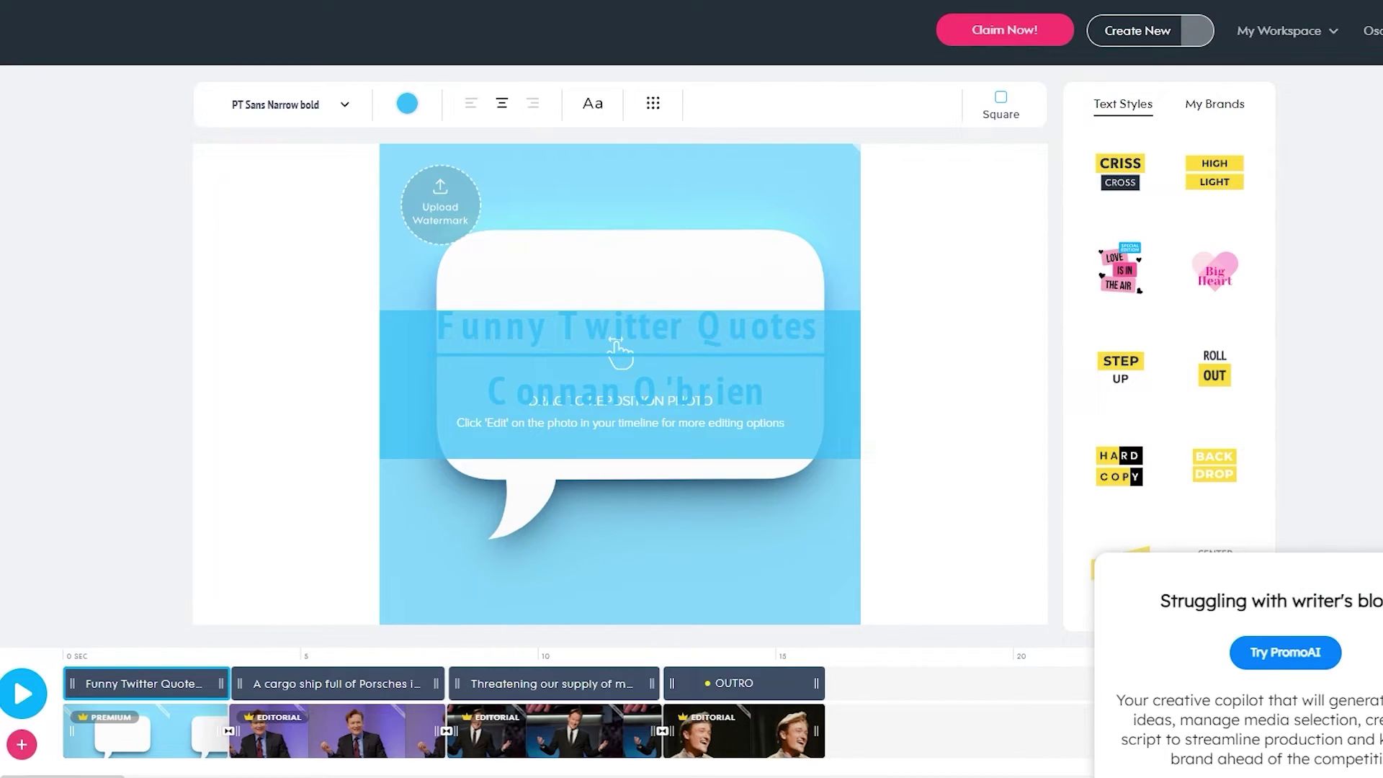
pyautogui.click(899, 531)
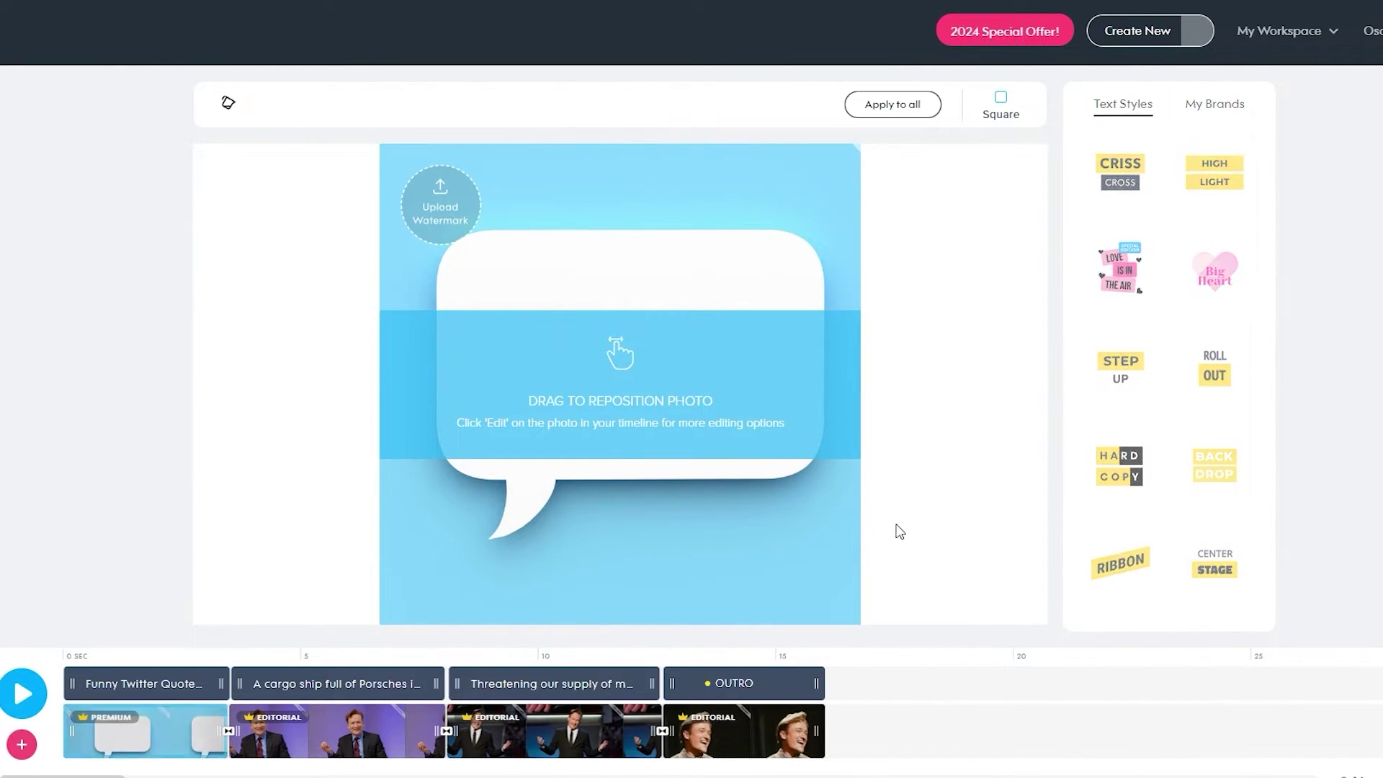
pyautogui.moveTo(89, 677)
pyautogui.click(23, 694)
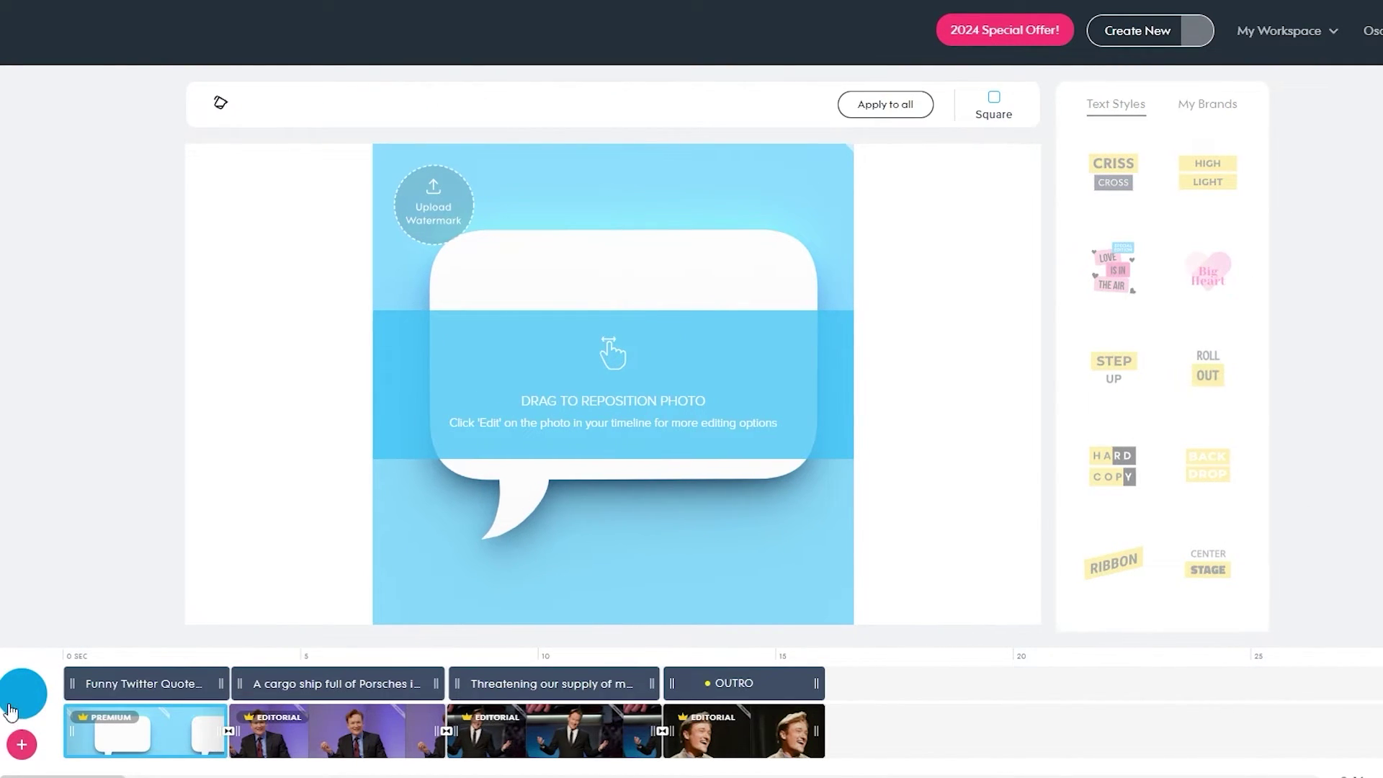
pyautogui.moveTo(69, 707)
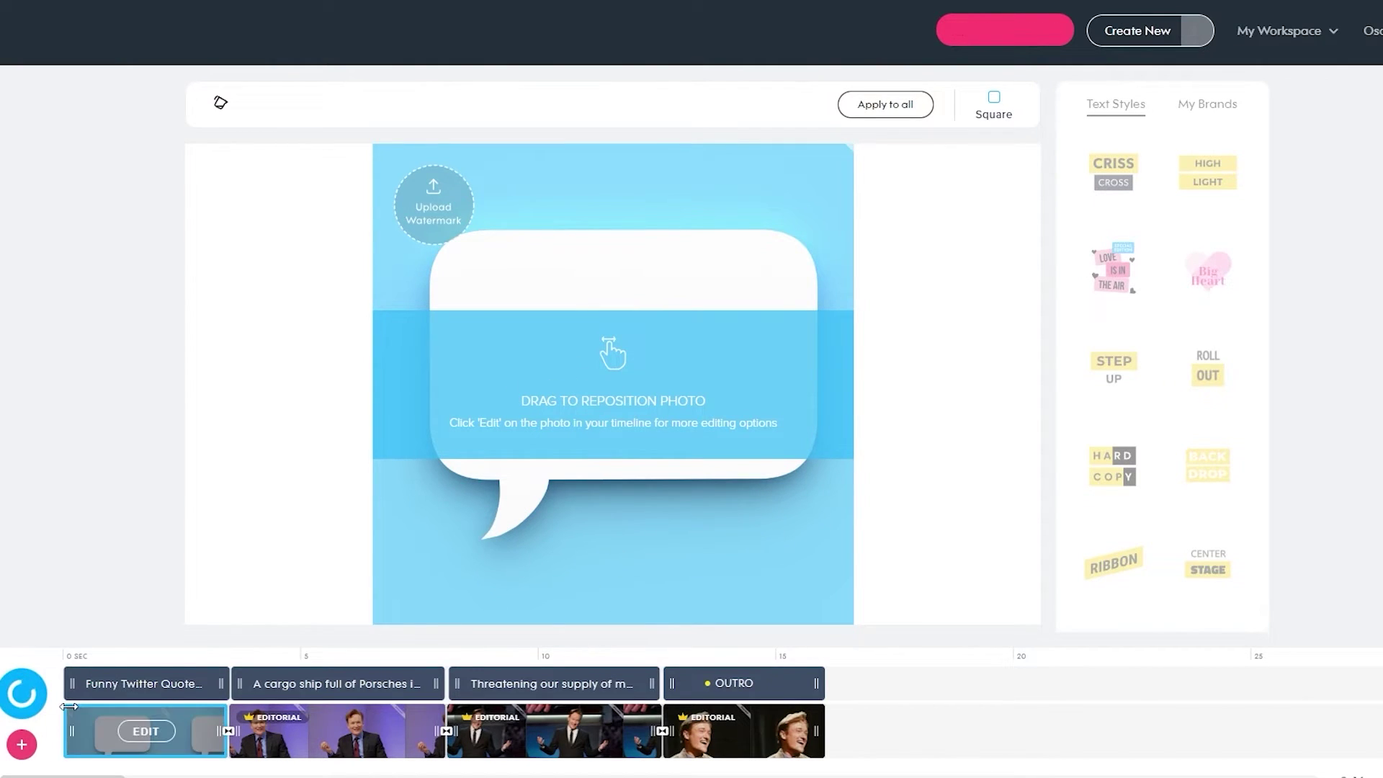
pyautogui.moveTo(116, 681)
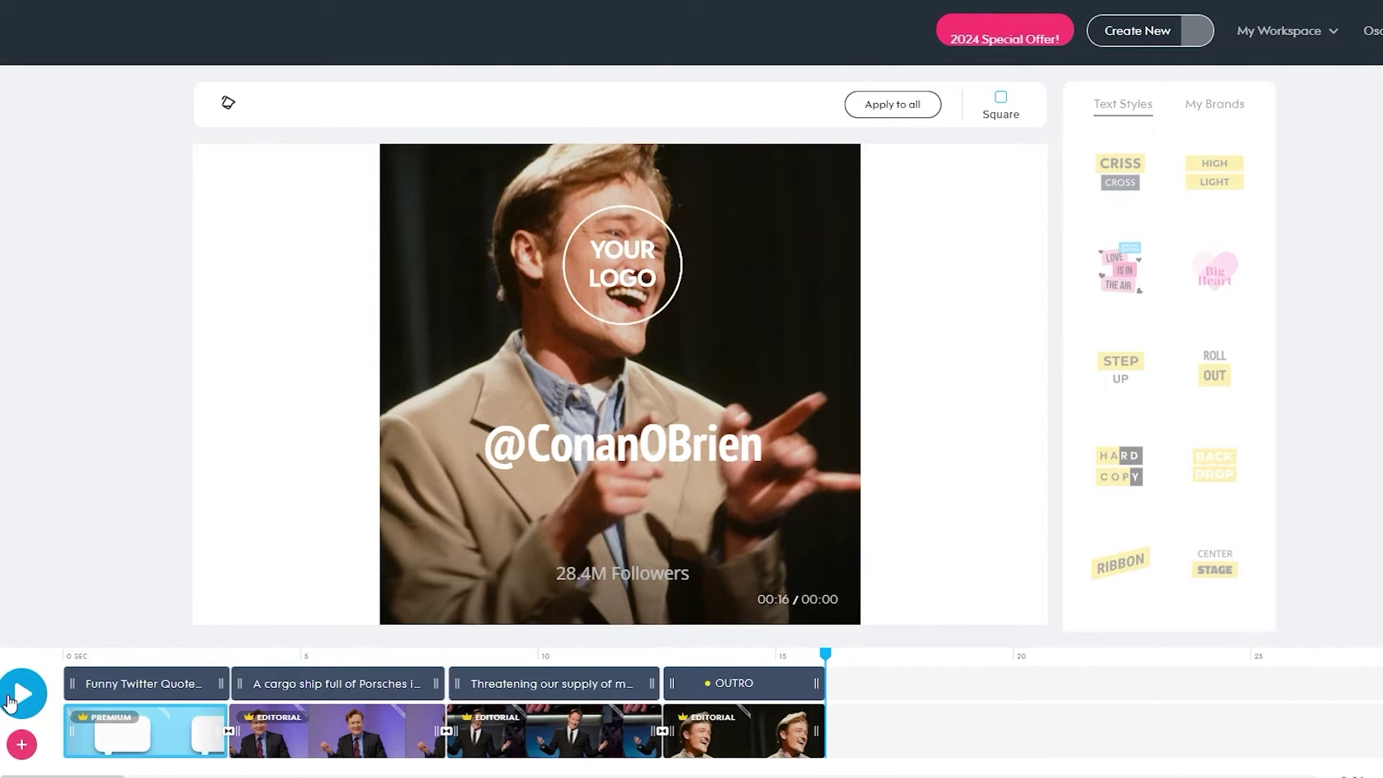
pyautogui.click(10, 701)
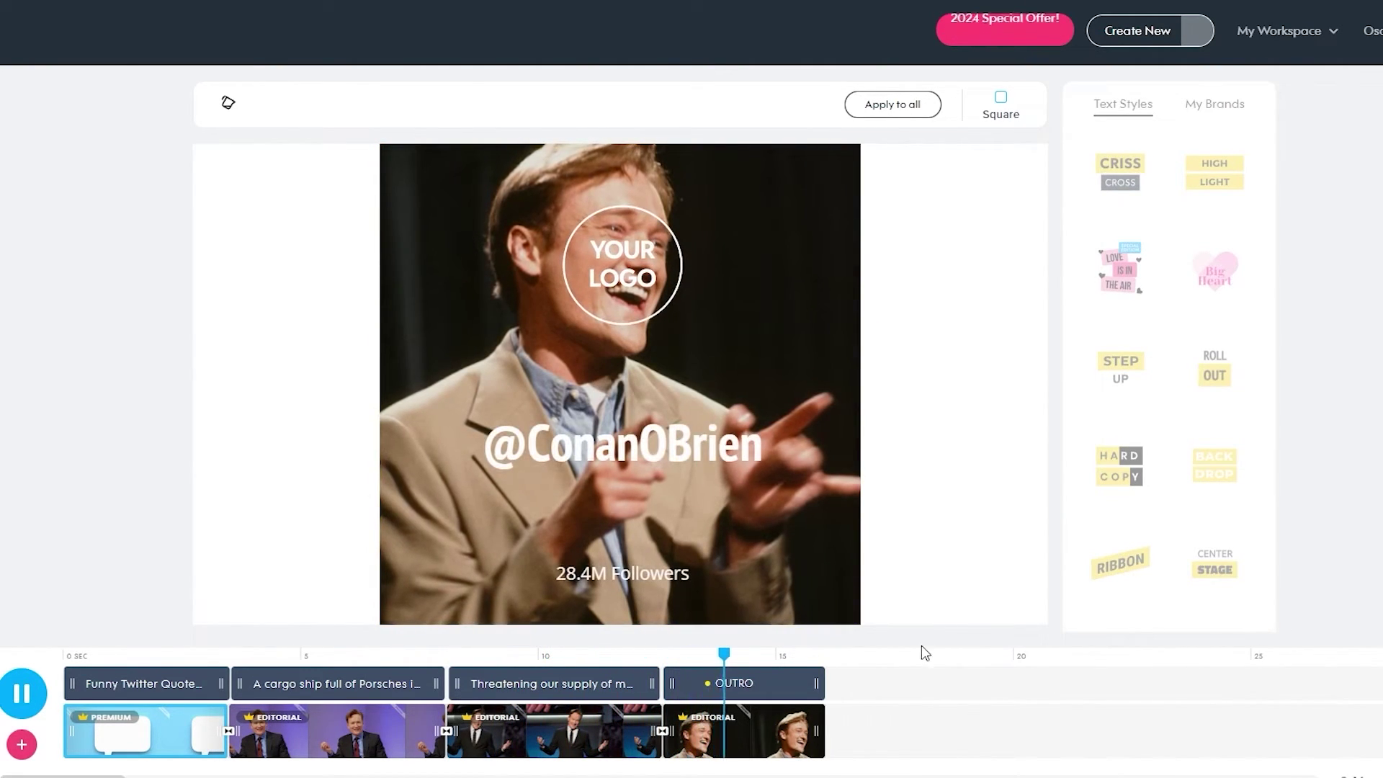
pyautogui.click(559, 316)
pyautogui.moveTo(289, 685)
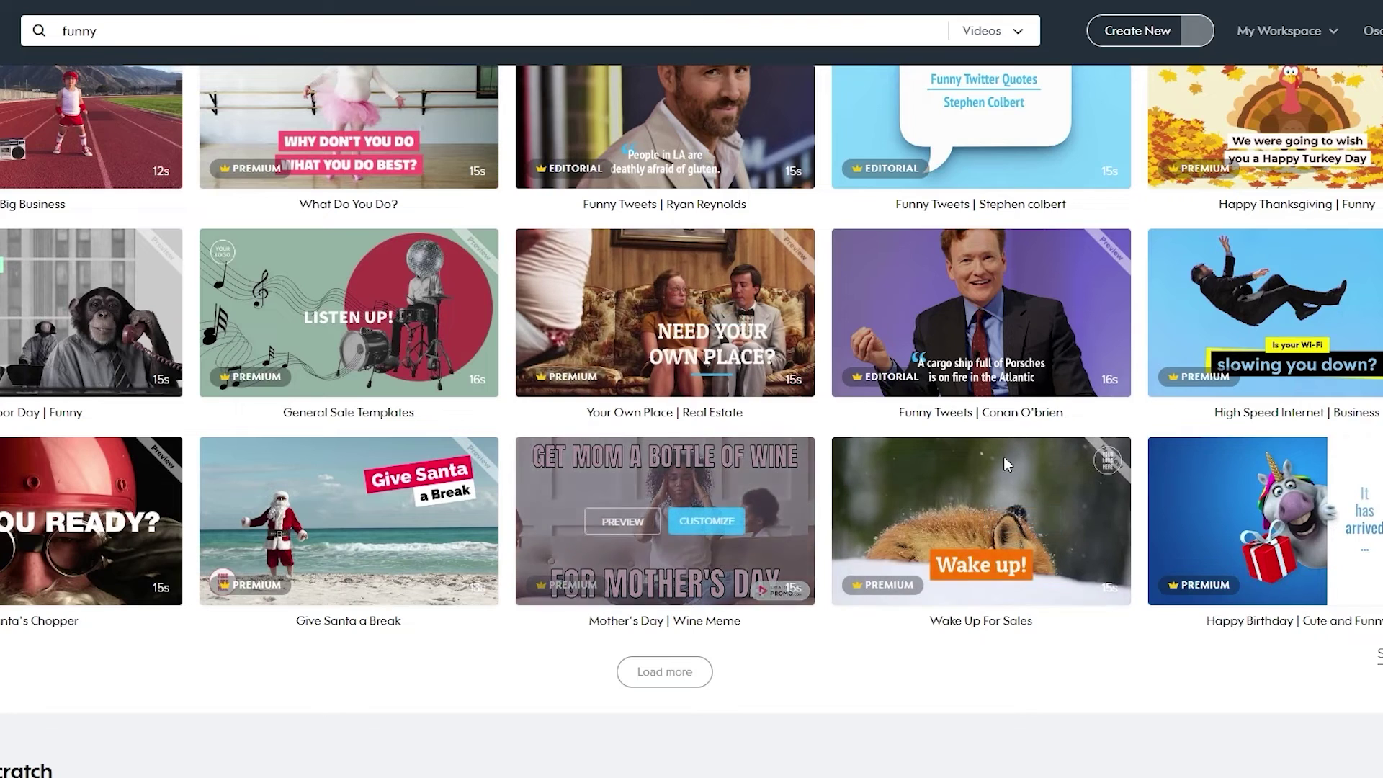
# Step: Return to the top of the templates and open Uploads, showing 'No Videos Yet!'
pyautogui.scroll(5, 99, 232)
pyautogui.scroll(2, 99, 232)
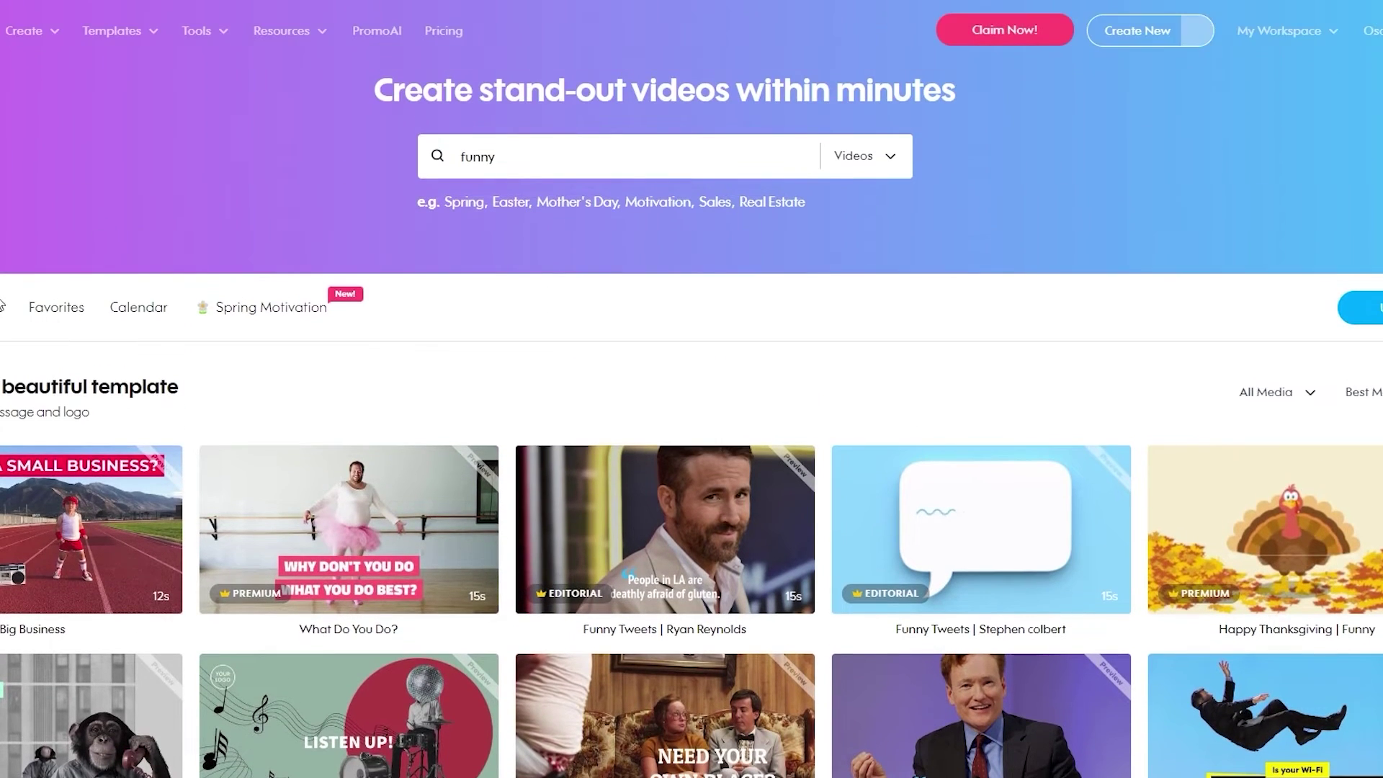
pyautogui.click(63, 309)
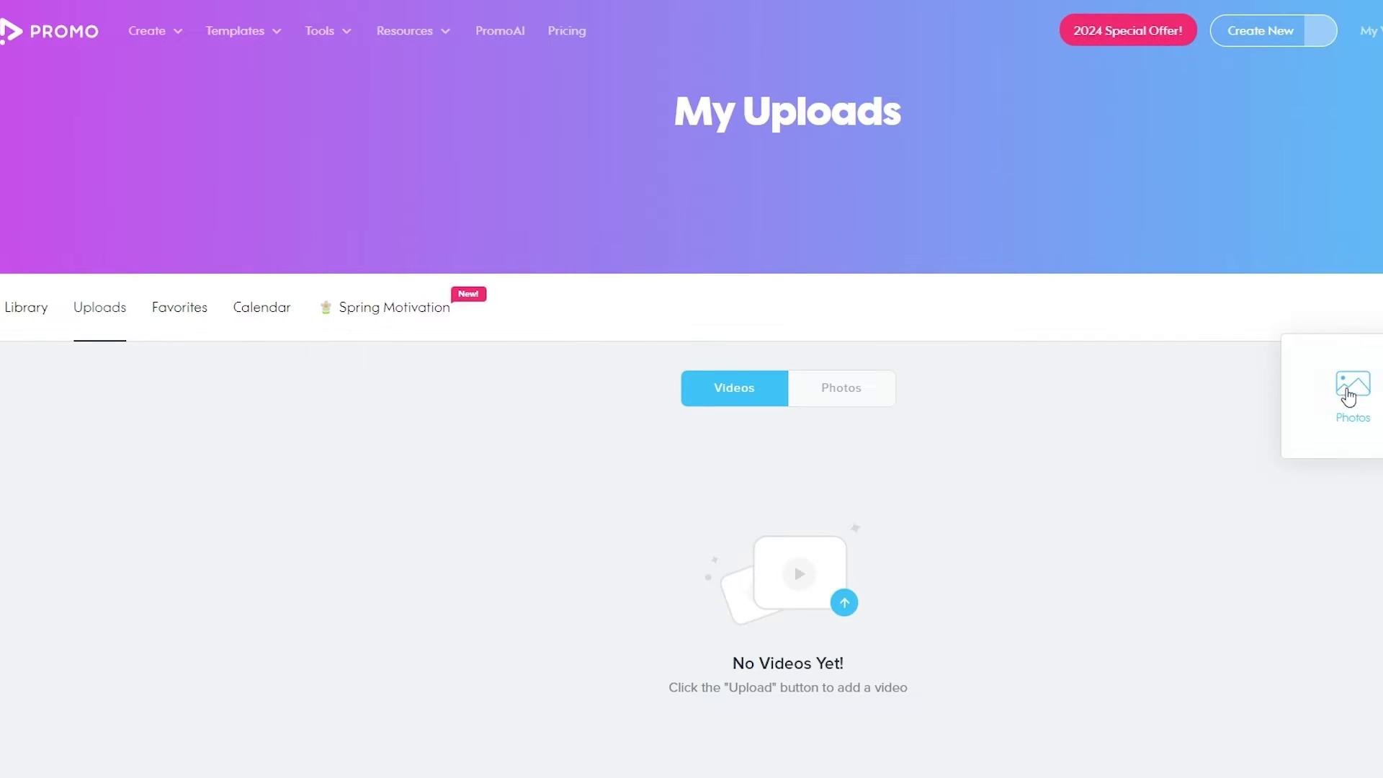
pyautogui.scroll(-1, 658, 346)
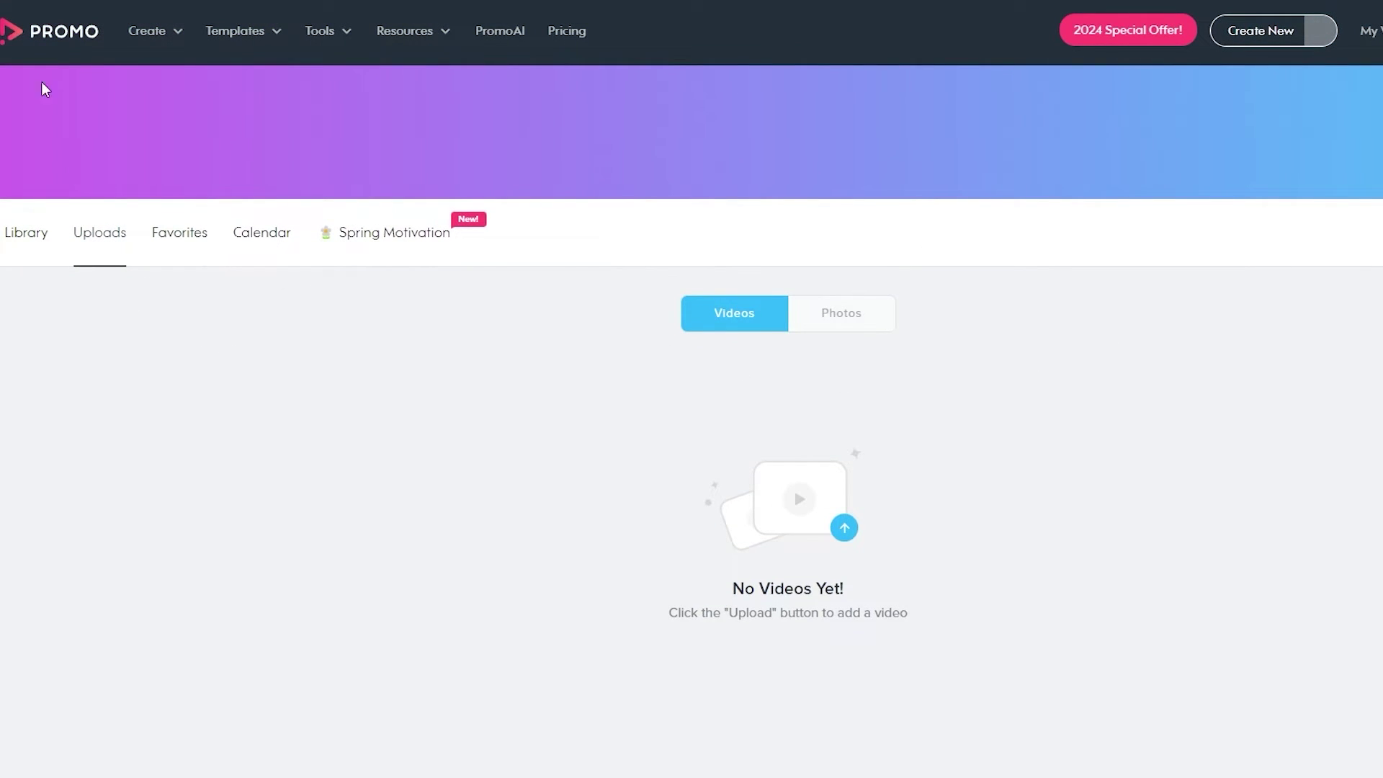
pyautogui.moveTo(179, 31)
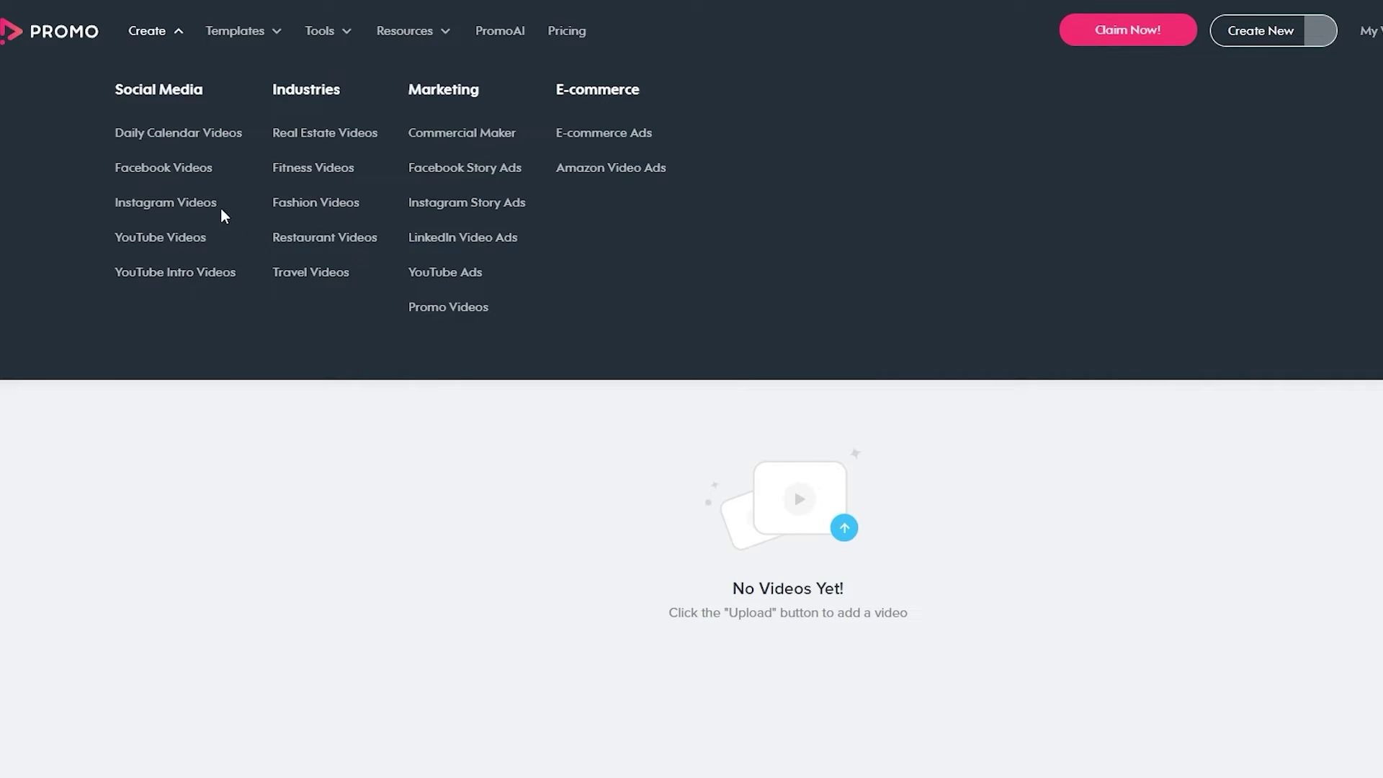
pyautogui.moveTo(240, 31)
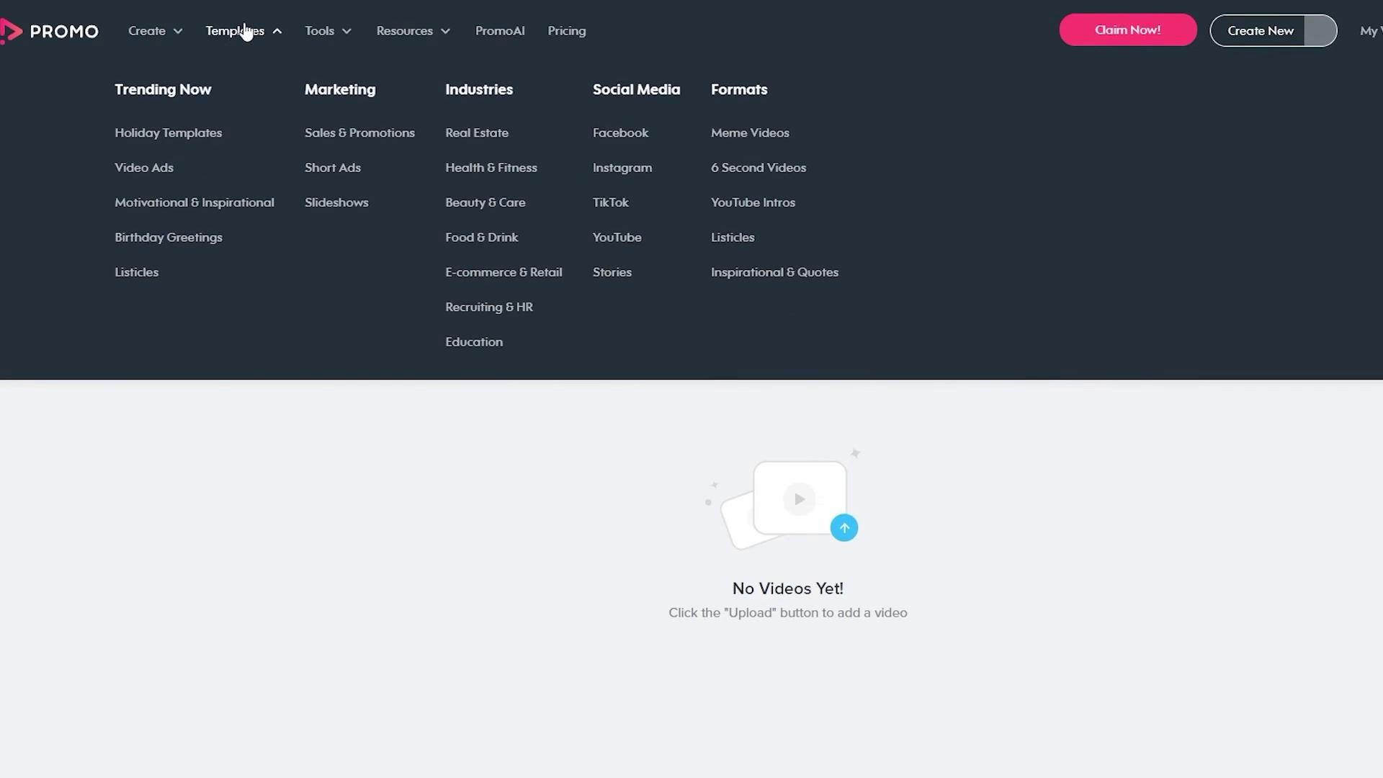